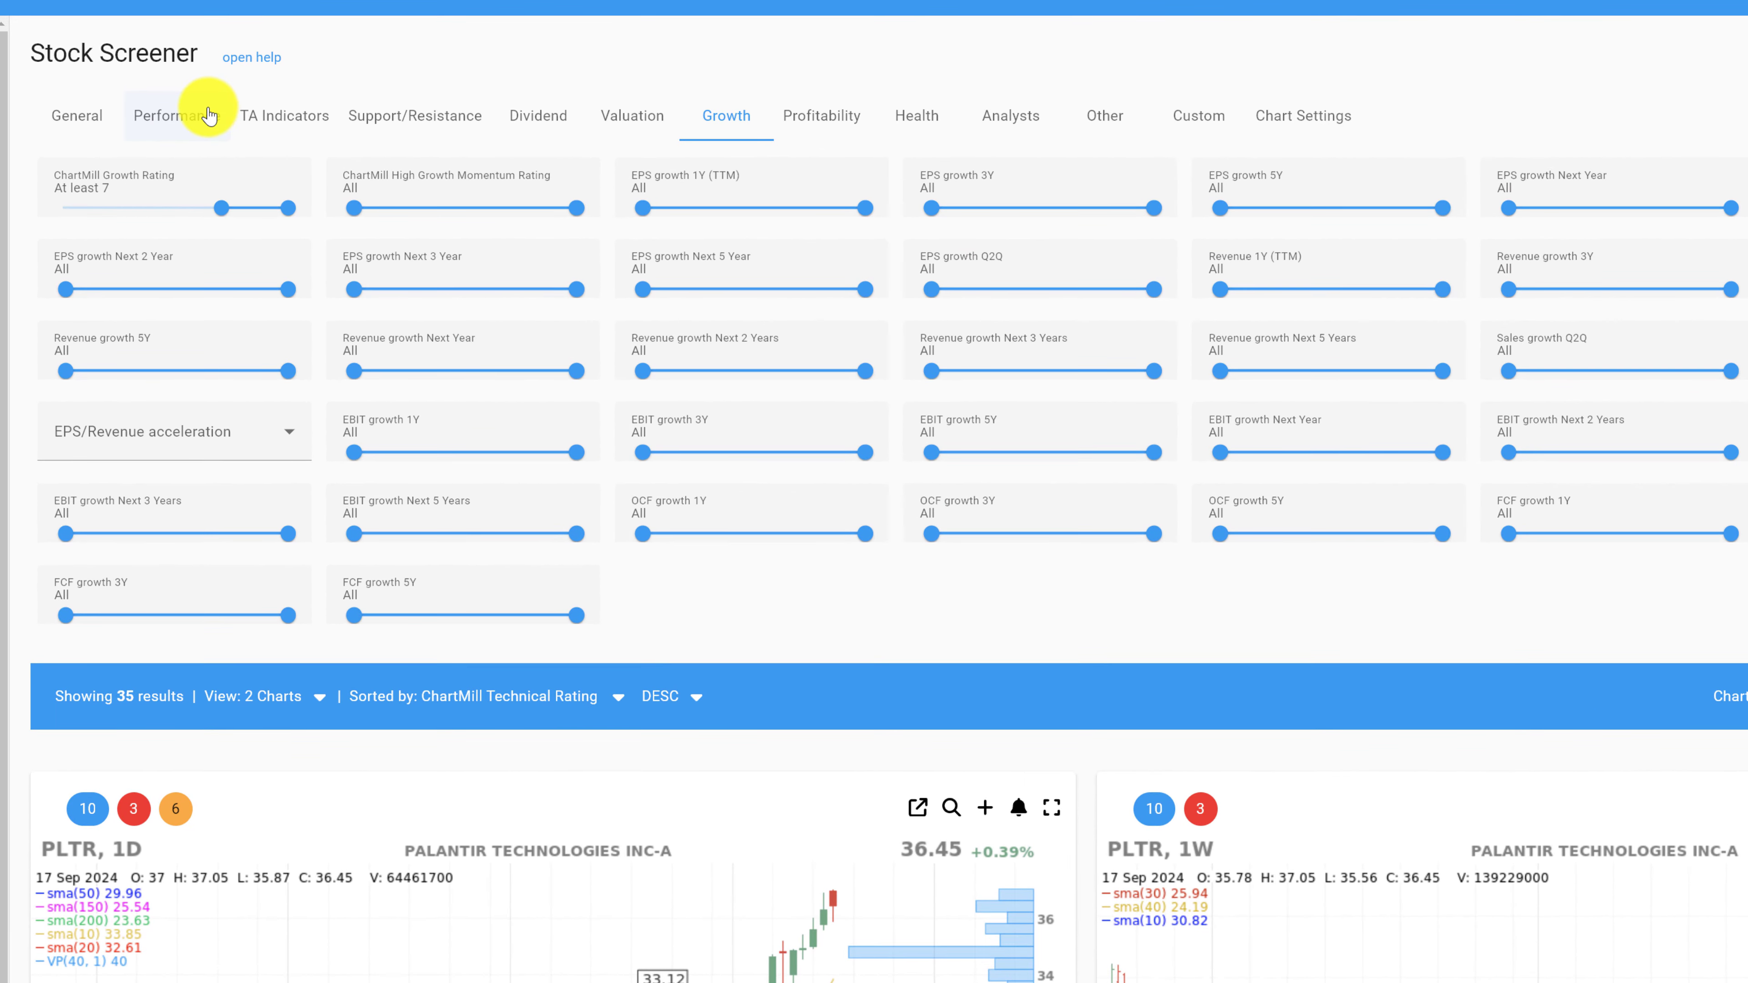
Step: Review the selected moving-average conditions in the Price VS SMA filter among the Performance criteria
{"action": "left_click", "coordinate": [209, 115]}
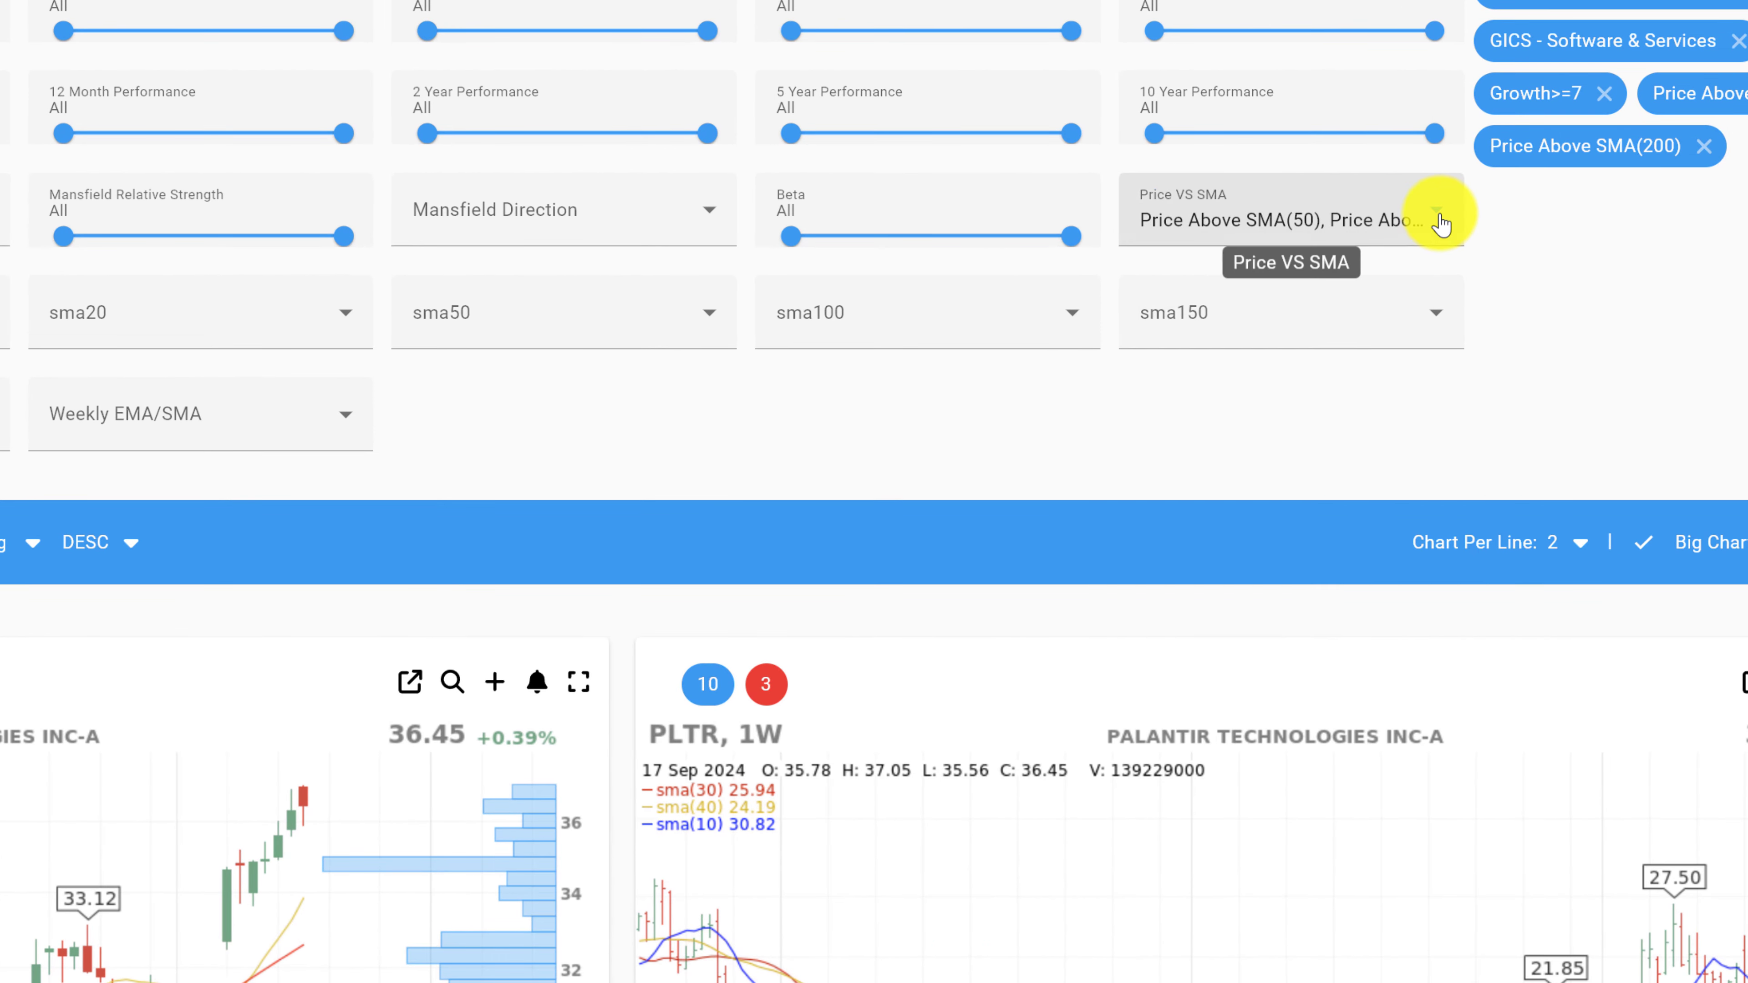
{"action": "left_click", "coordinate": [1441, 223]}
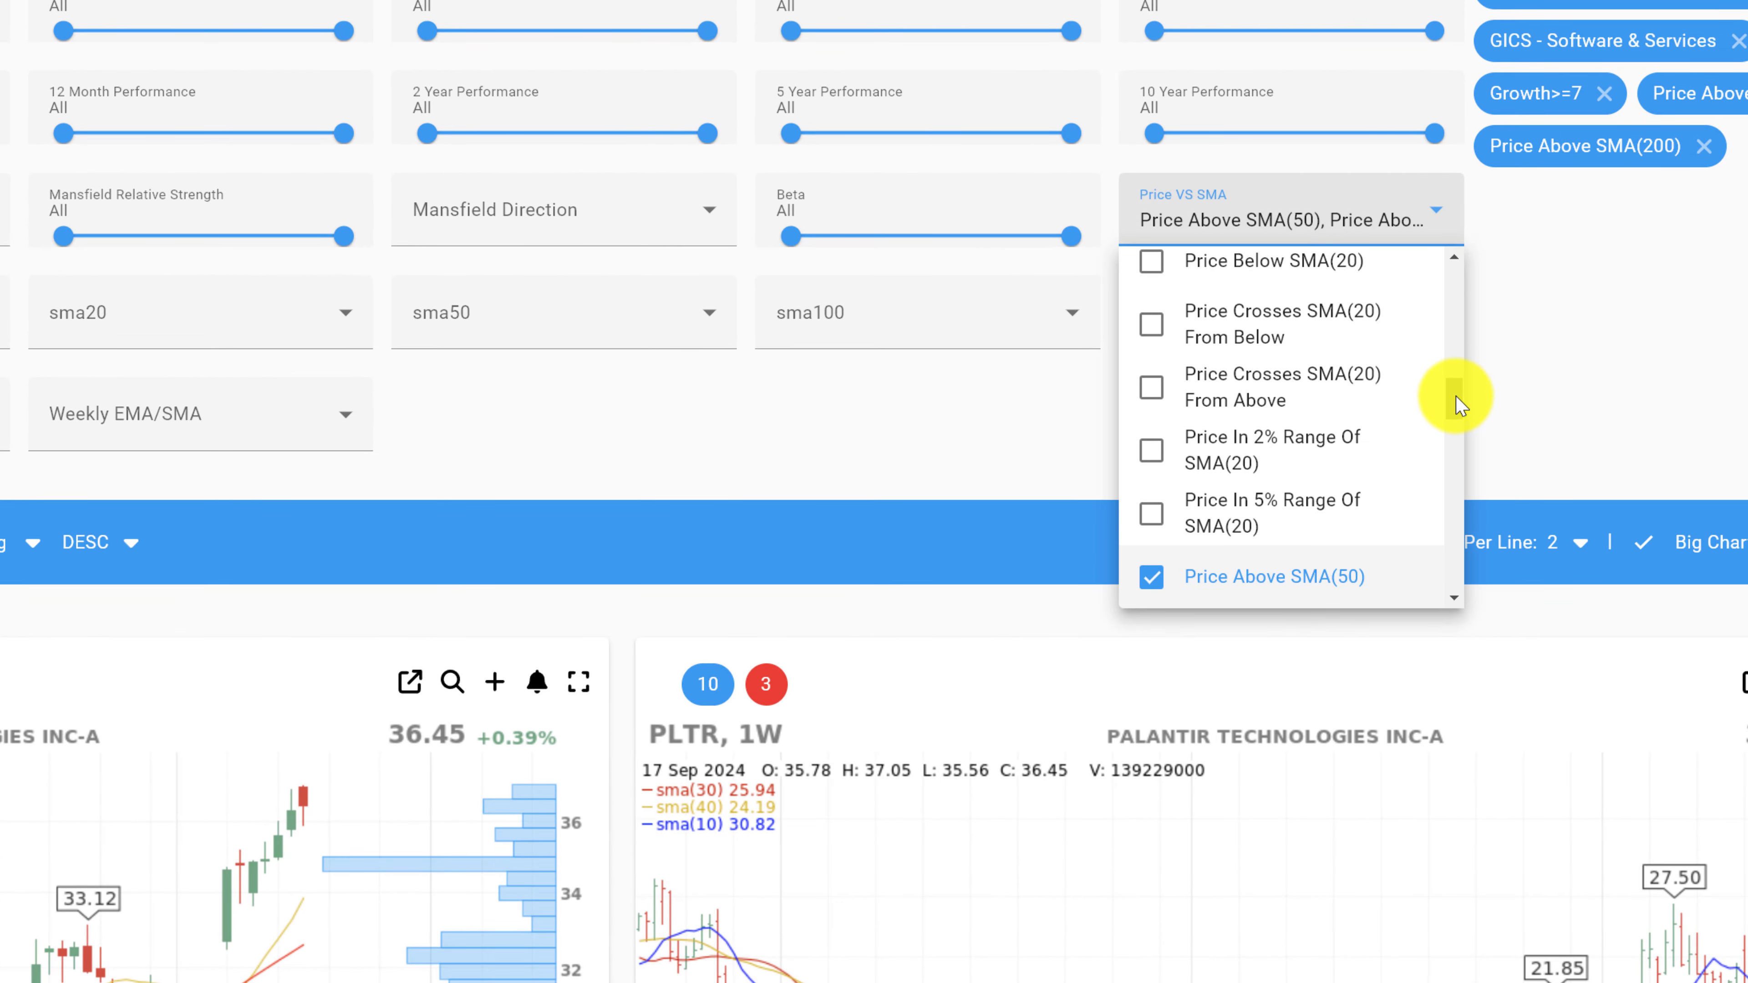
{"action": "left_click_drag", "start_coordinate": [1455, 396], "coordinate": [1452, 438]}
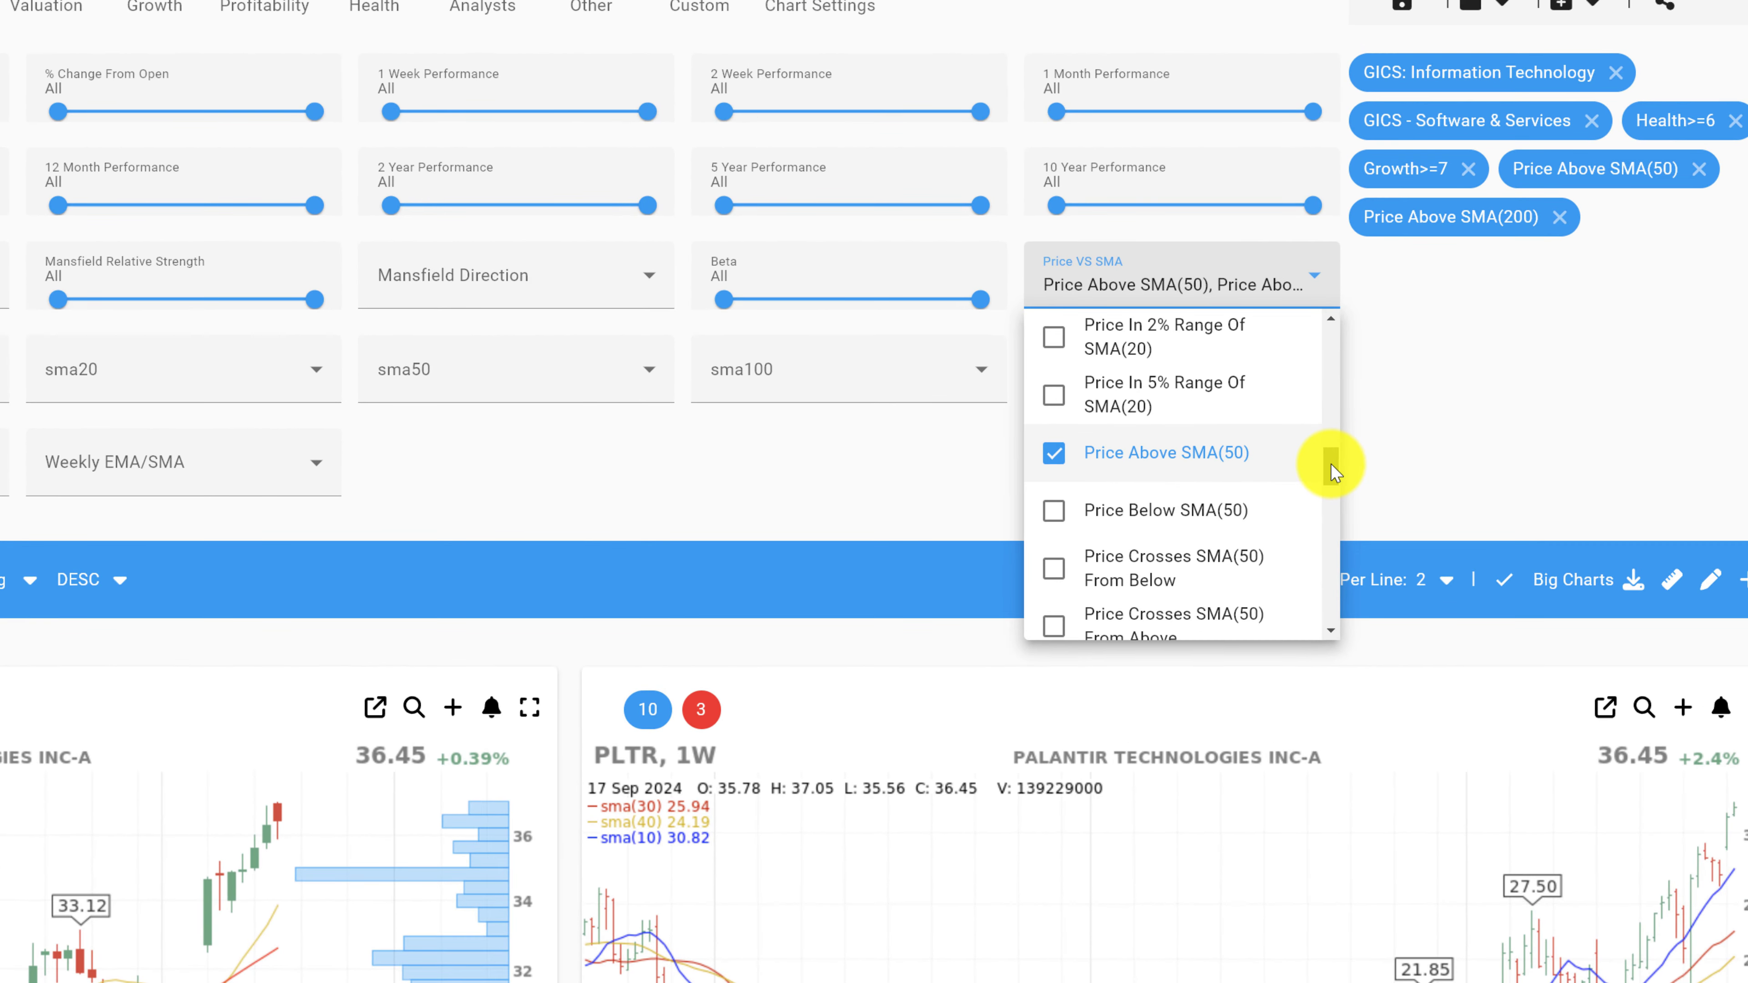
{"action": "left_click_drag", "start_coordinate": [1329, 483], "coordinate": [1326, 579]}
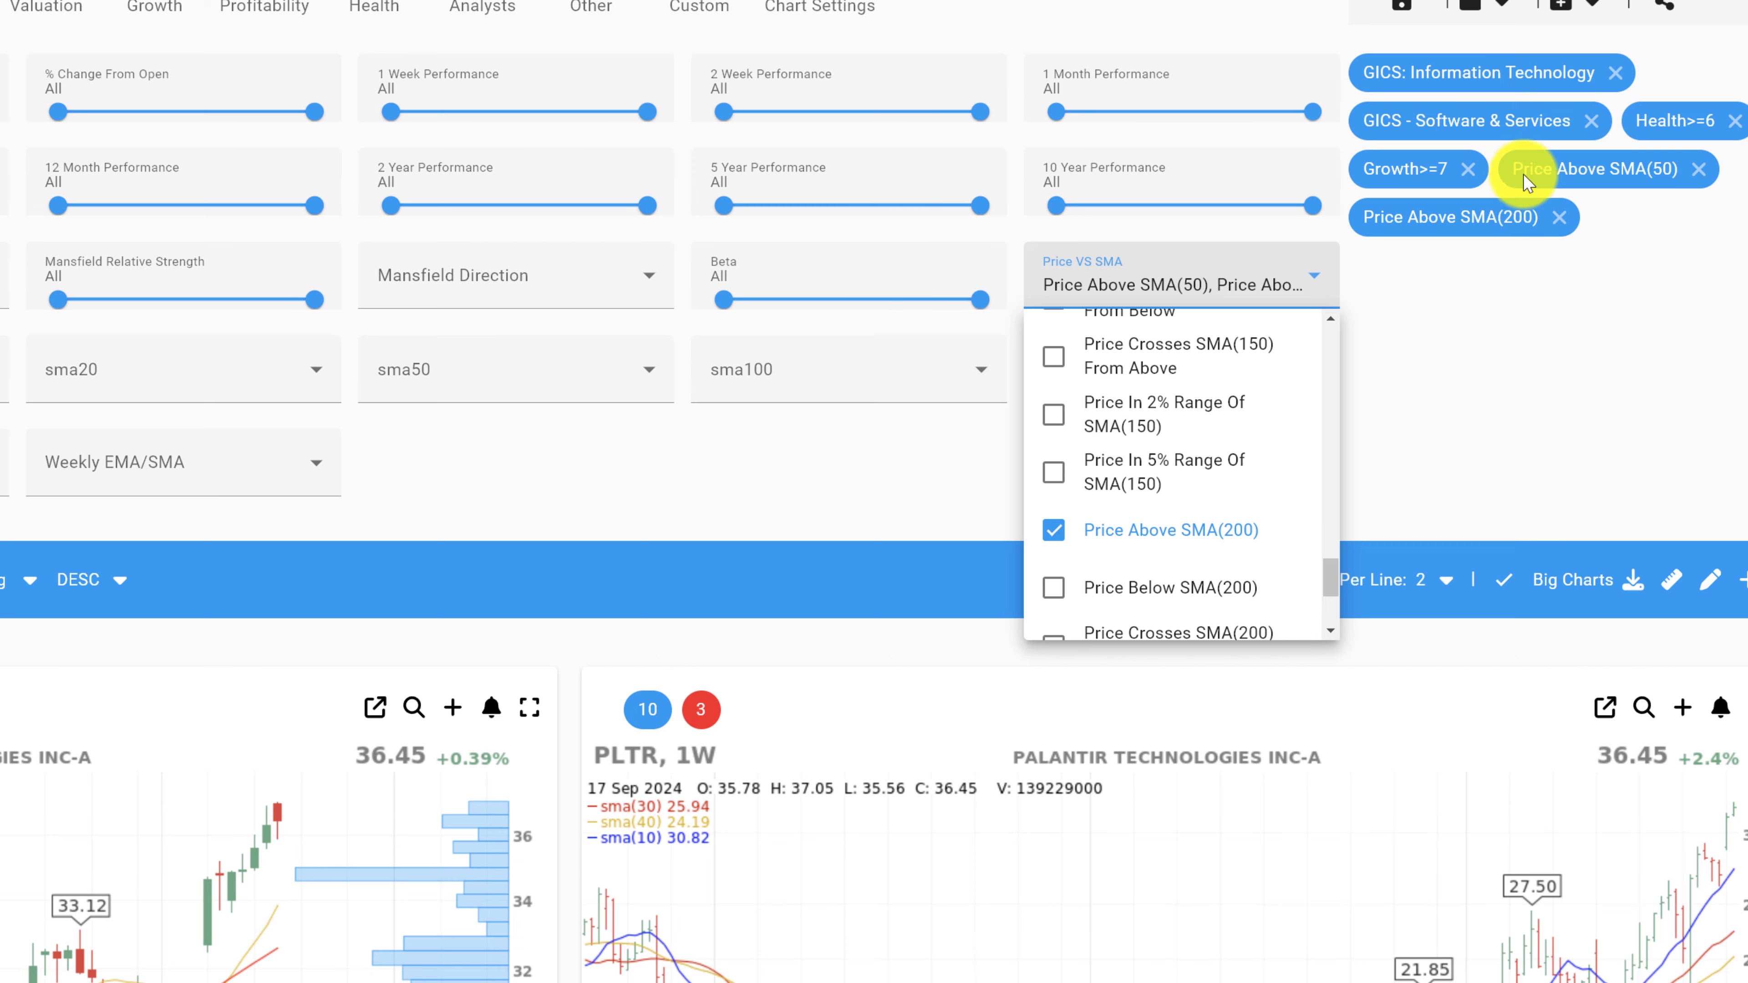
{"action": "left_click", "coordinate": [1468, 372]}
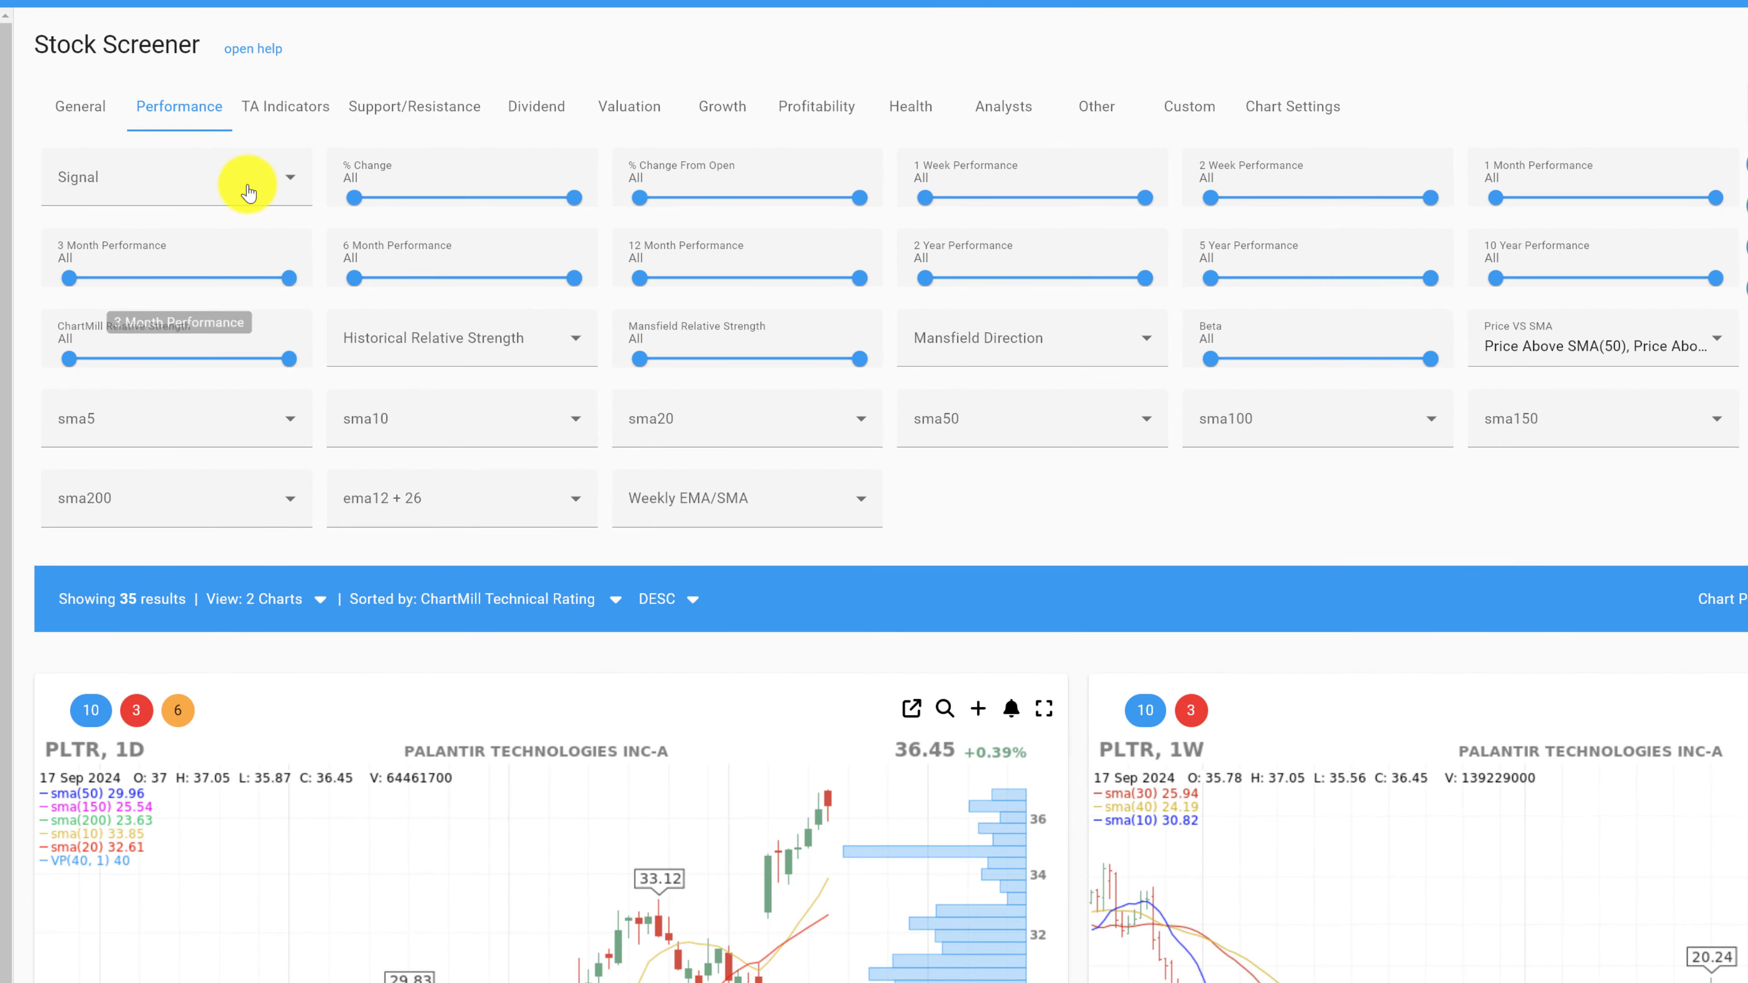
Step: Add the Volatility filter ATR(20)% Above 2 from the technical analysis indicators
{"action": "left_click", "coordinate": [282, 116]}
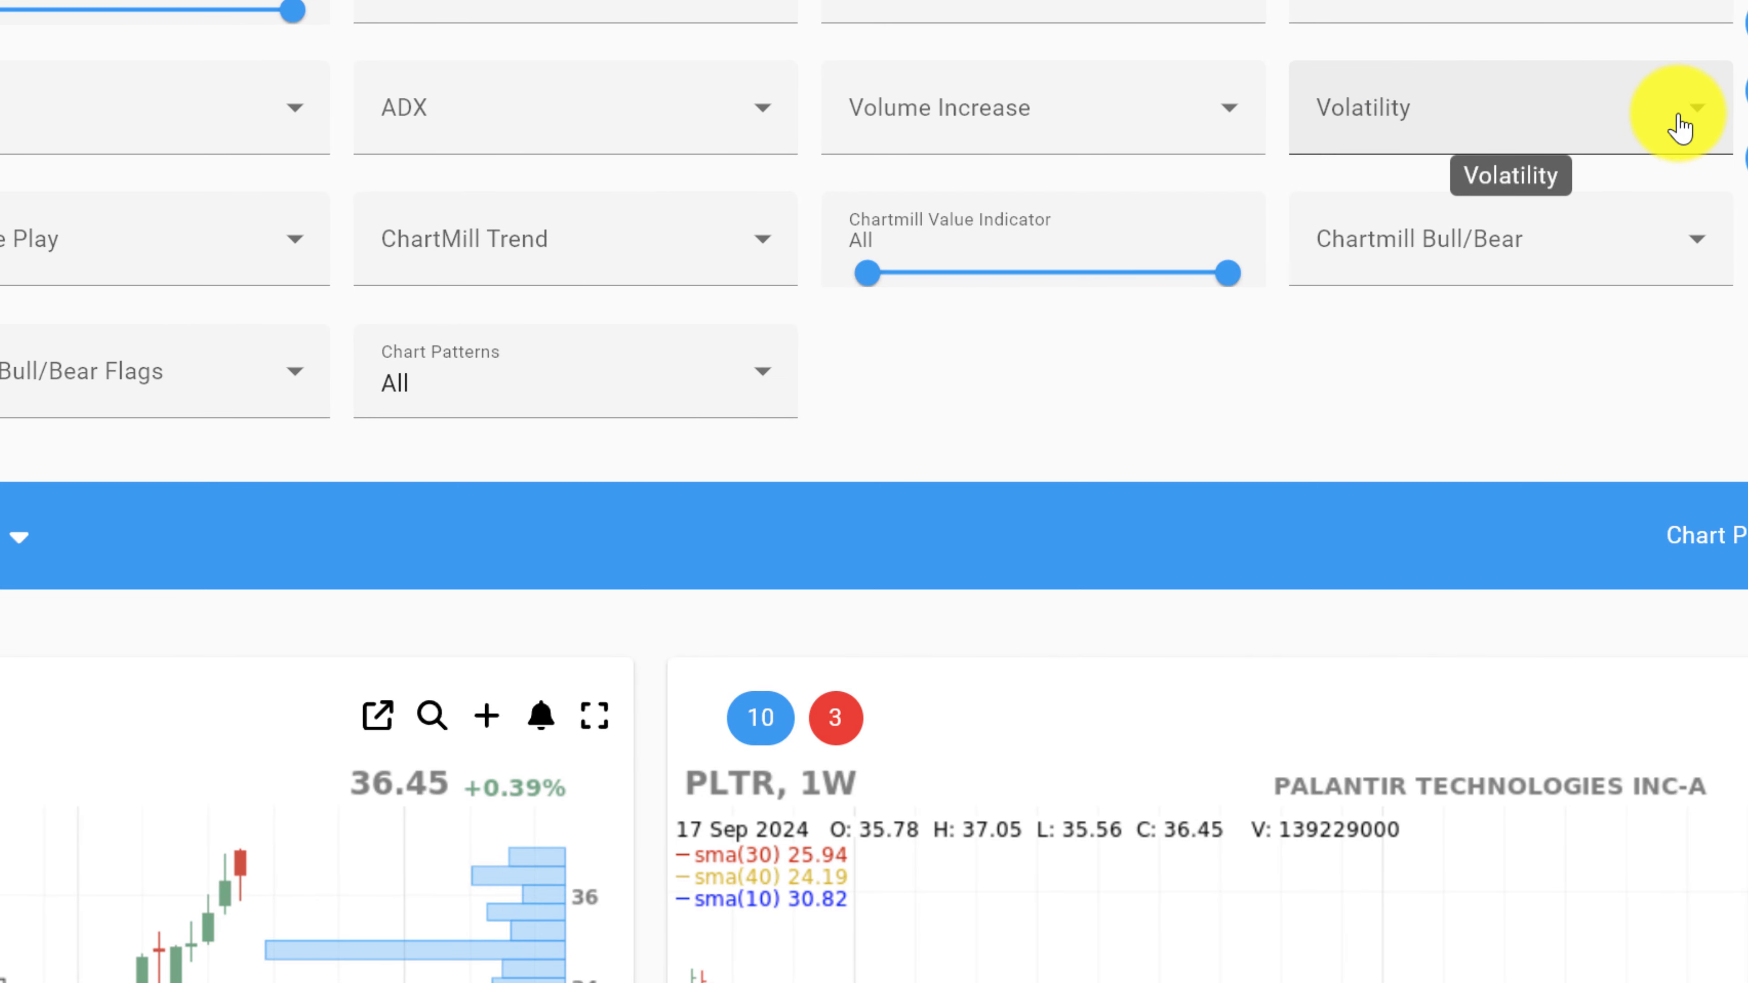
{"action": "left_click", "coordinate": [1698, 119]}
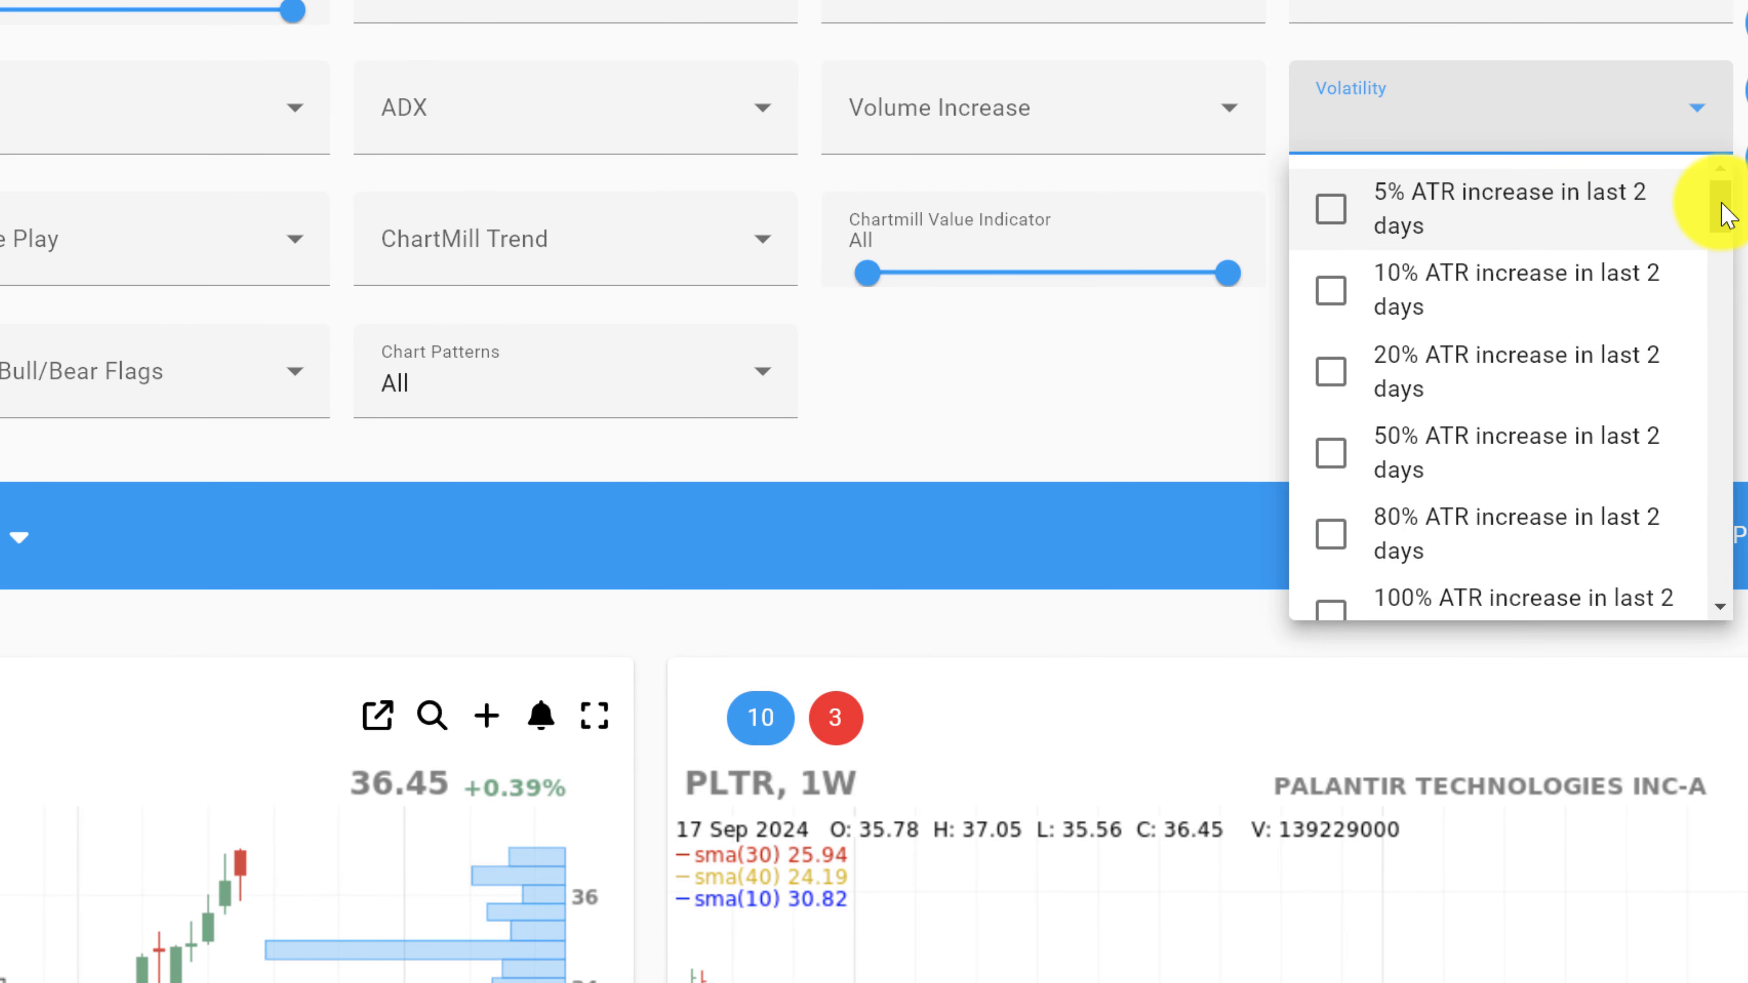
{"action": "left_click_drag", "start_coordinate": [1724, 203], "coordinate": [1704, 345]}
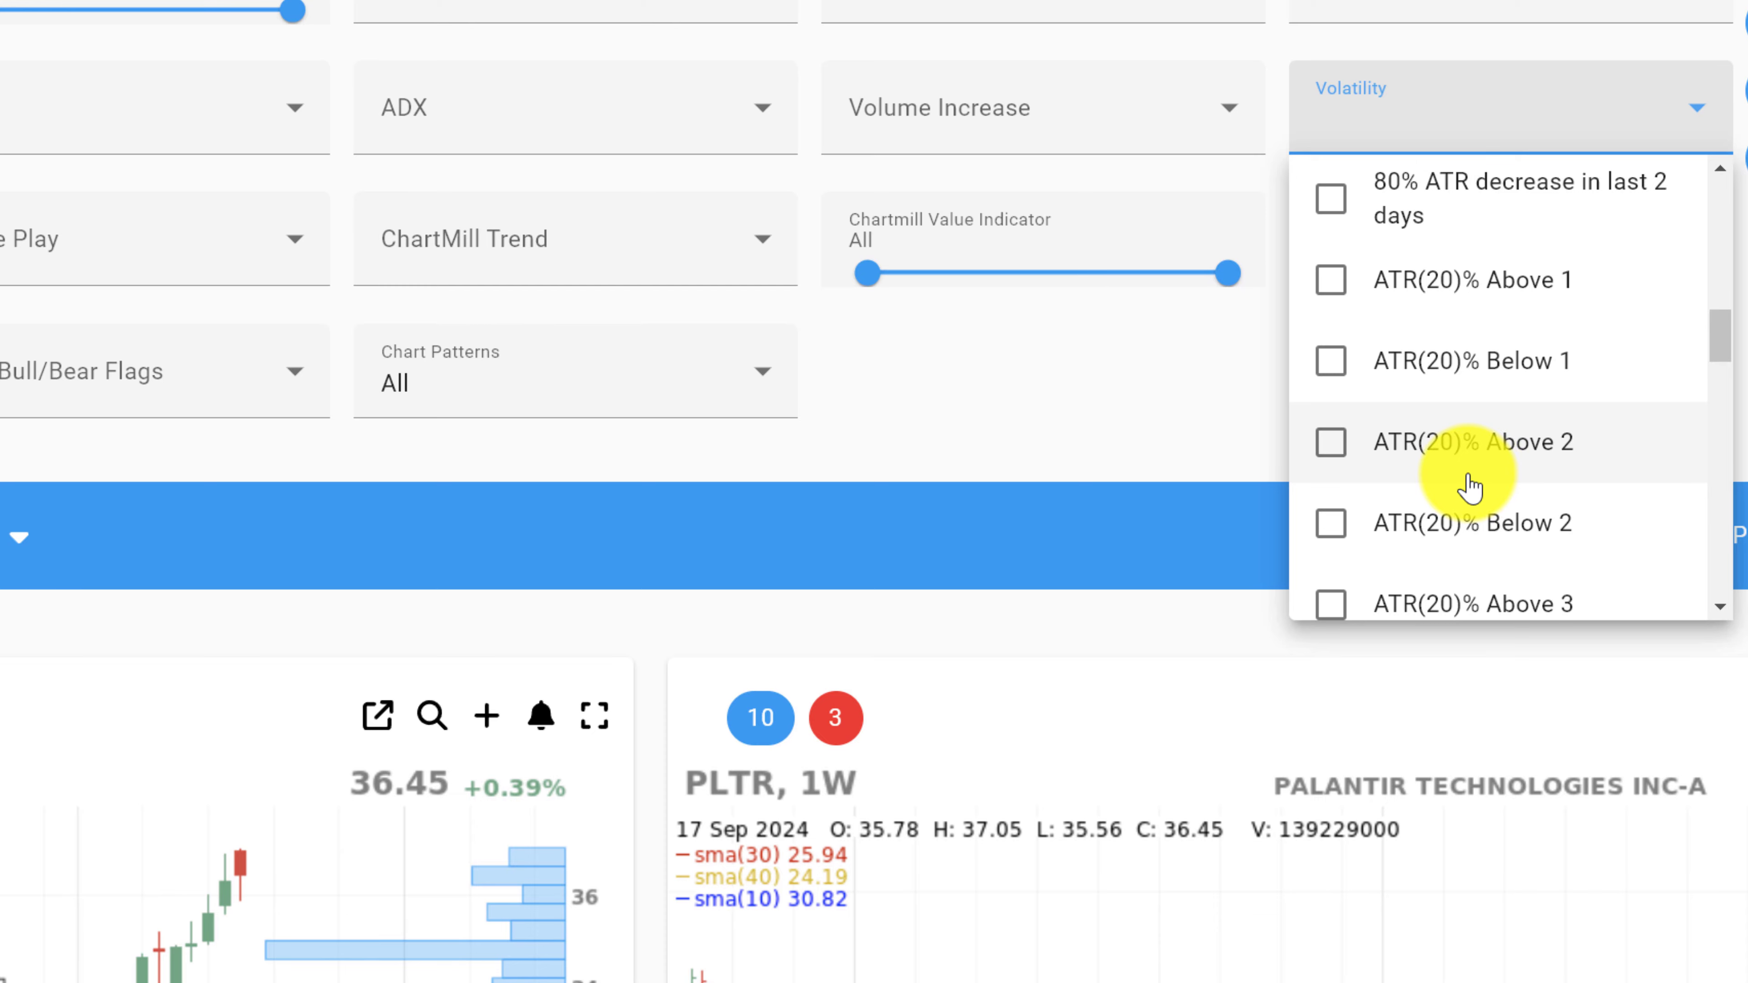
{"action": "left_click", "coordinate": [1333, 446]}
{"action": "key", "text": "Escape"}
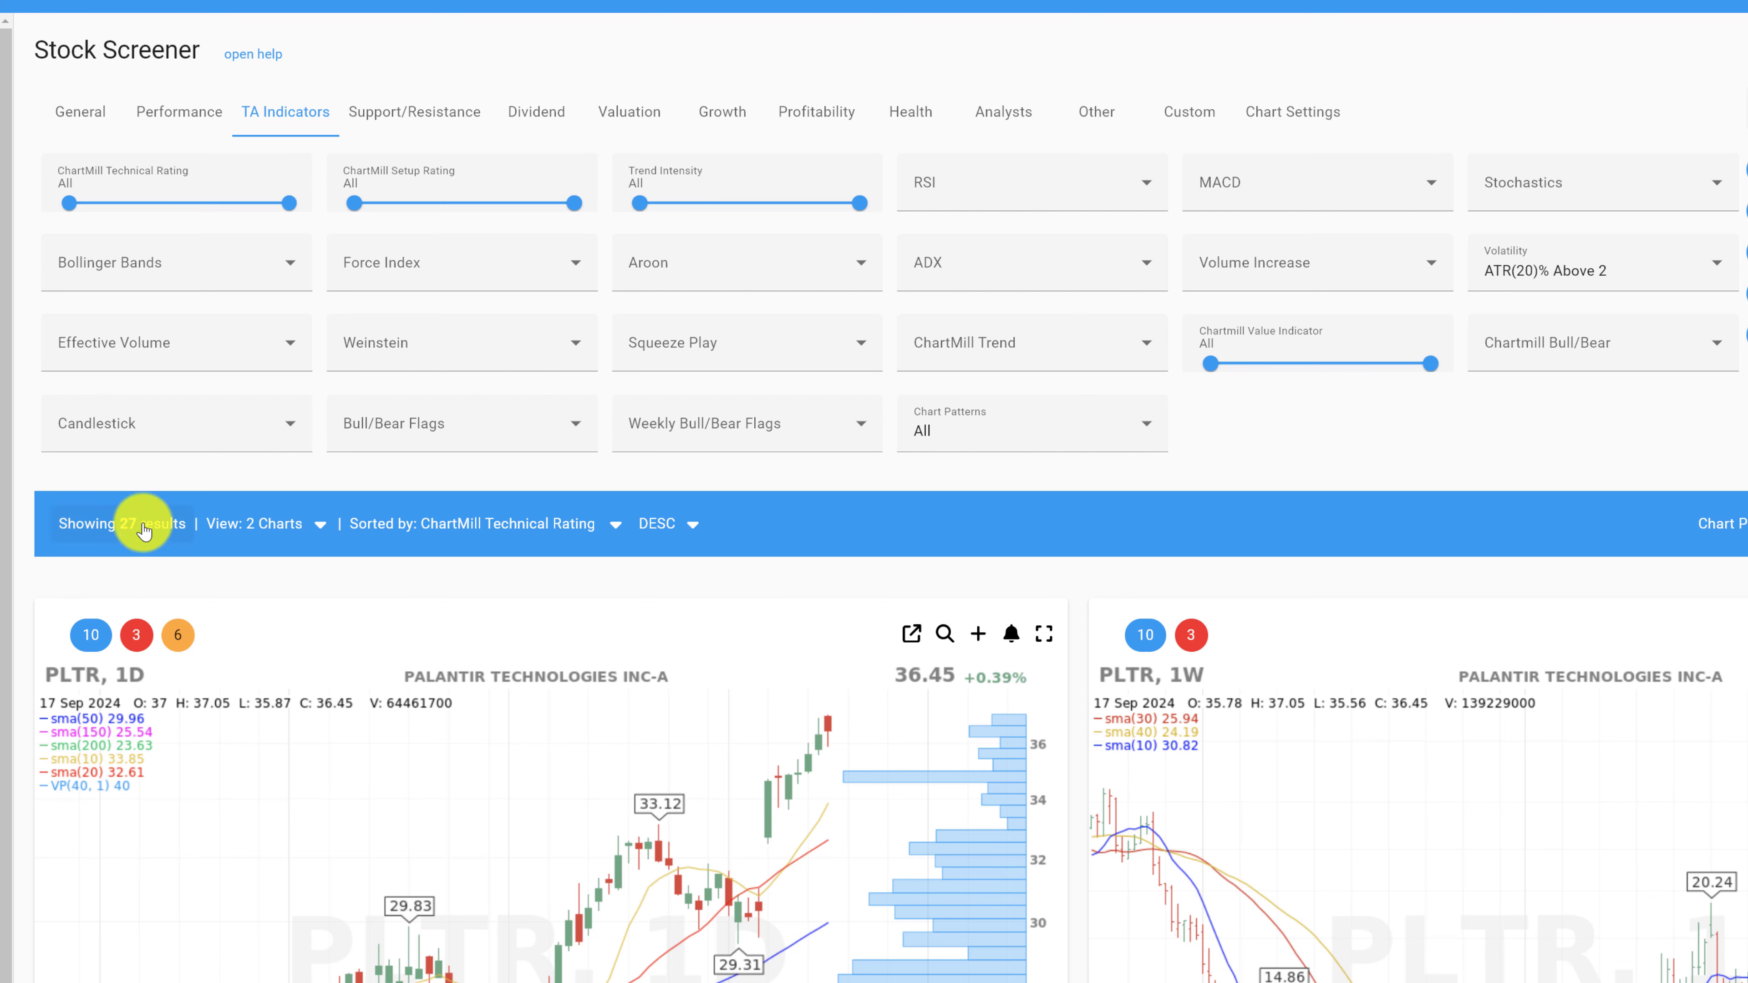
Step: Restrict the general Price filter to stocks priced Above 5
{"action": "left_click", "coordinate": [78, 114]}
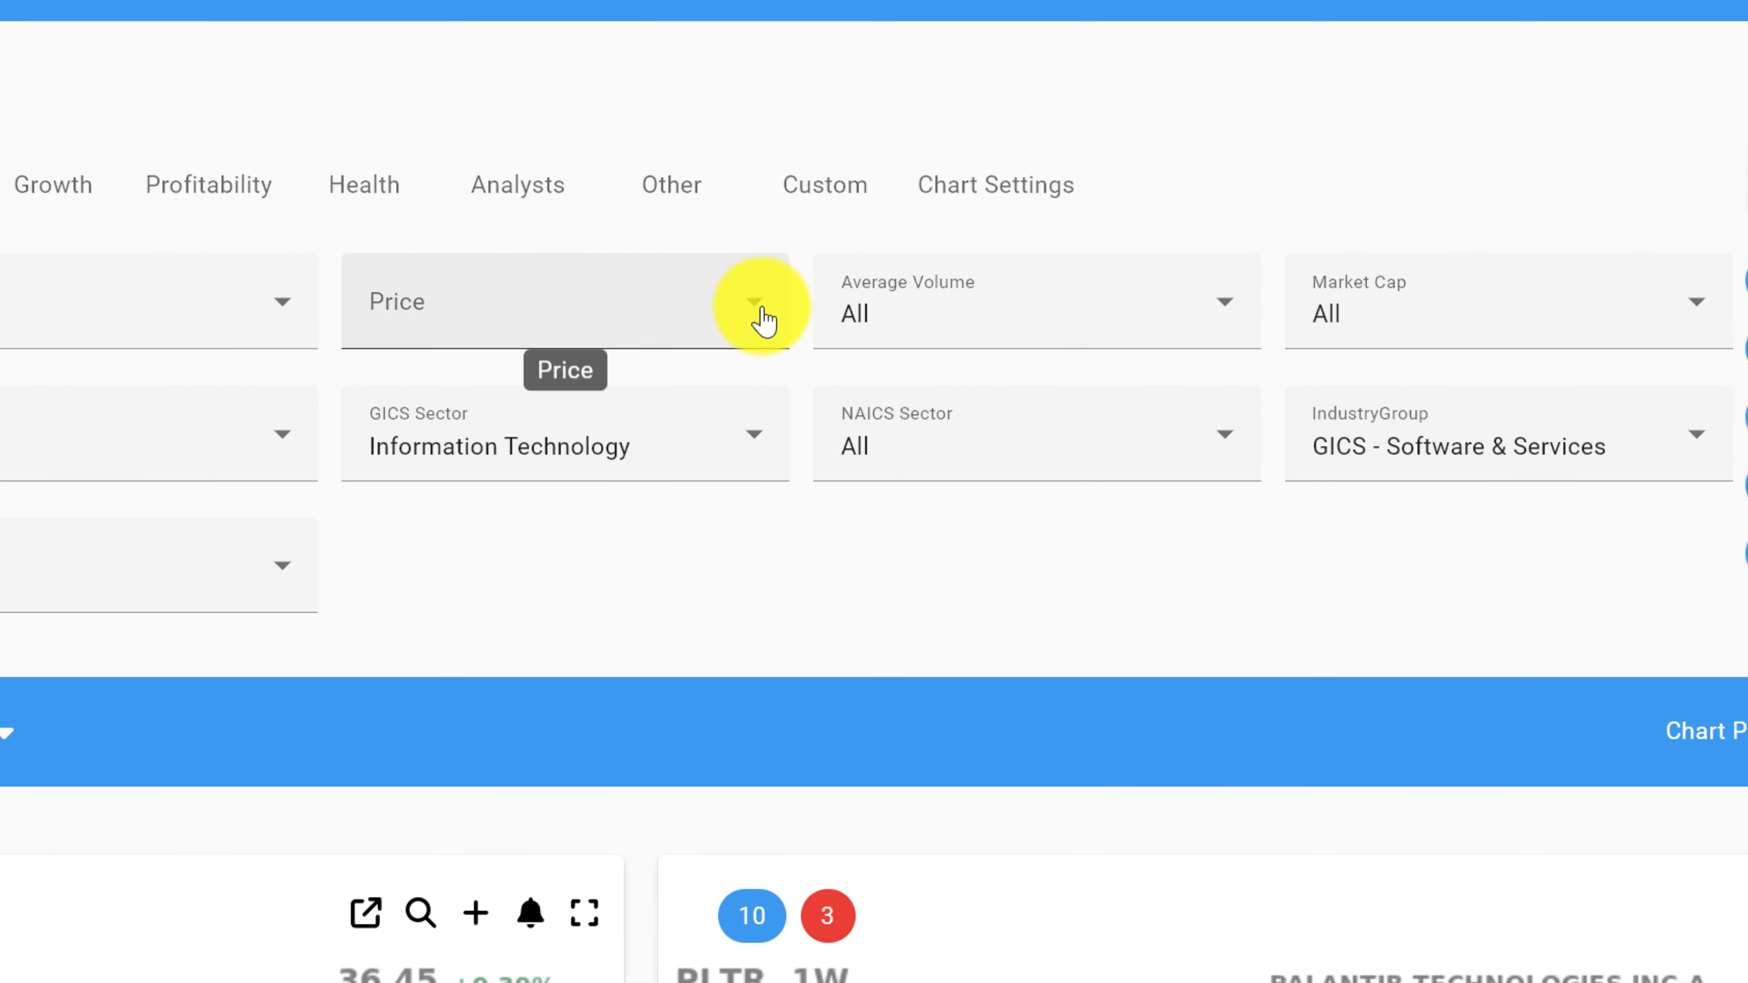
{"action": "left_click", "coordinate": [764, 320]}
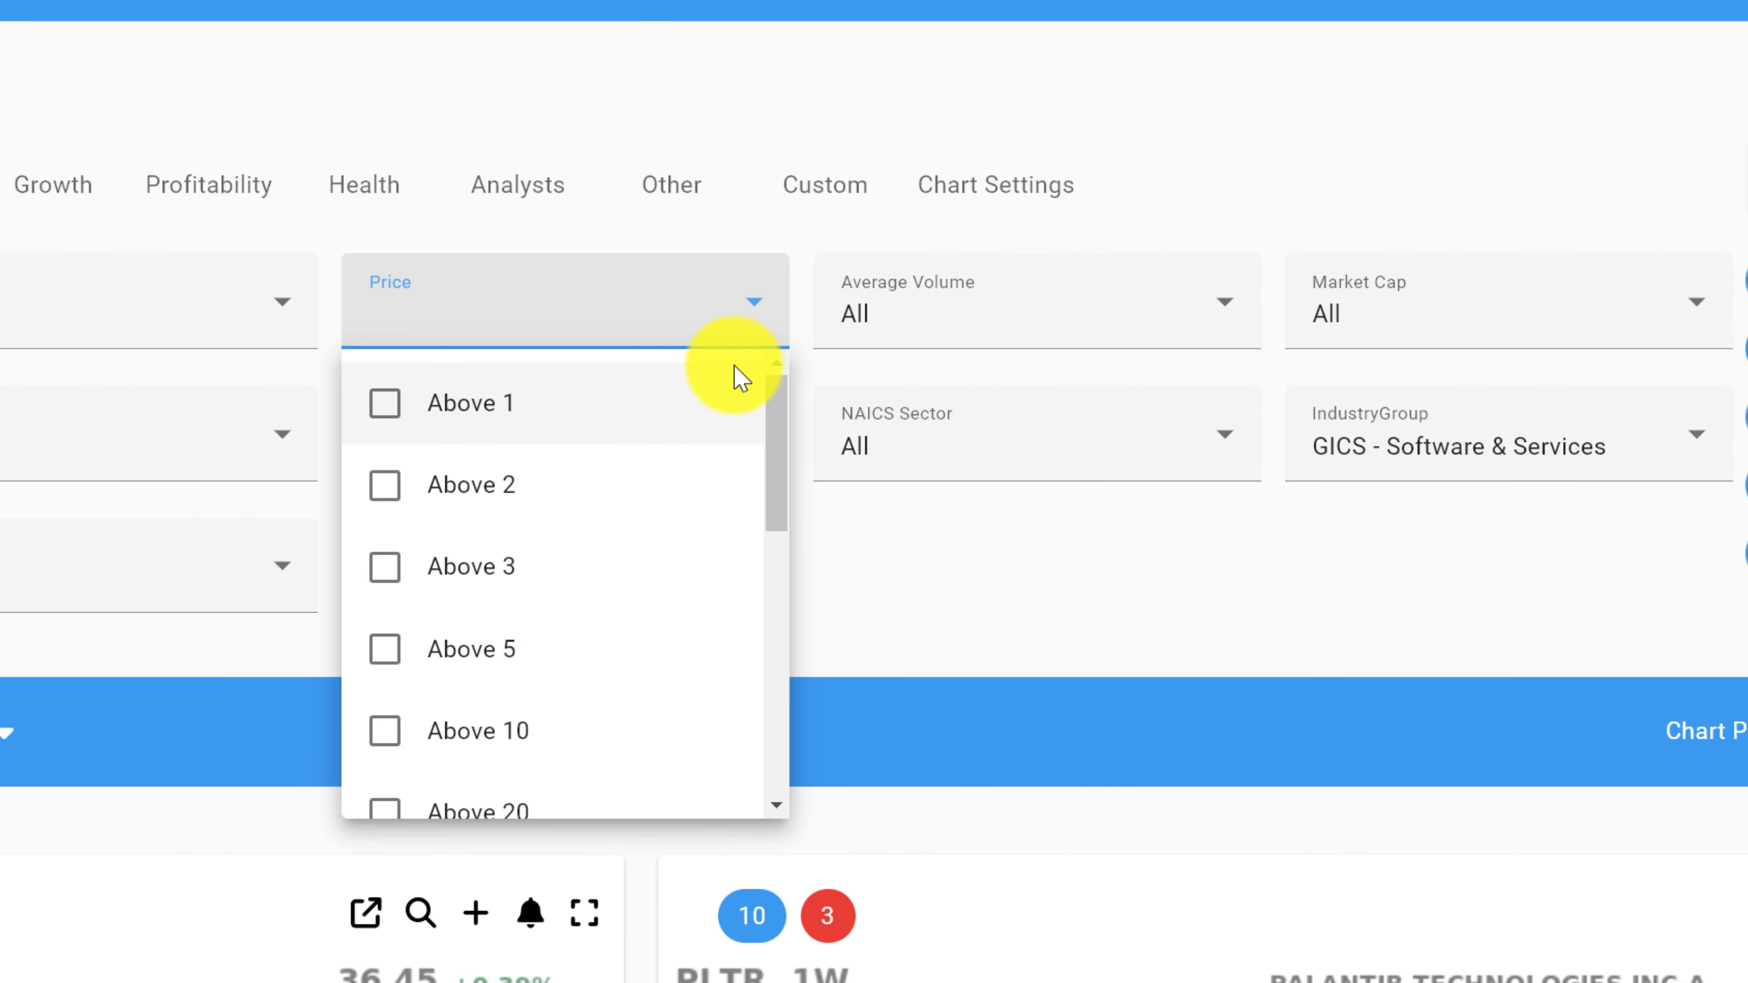
{"action": "left_click", "coordinate": [400, 651]}
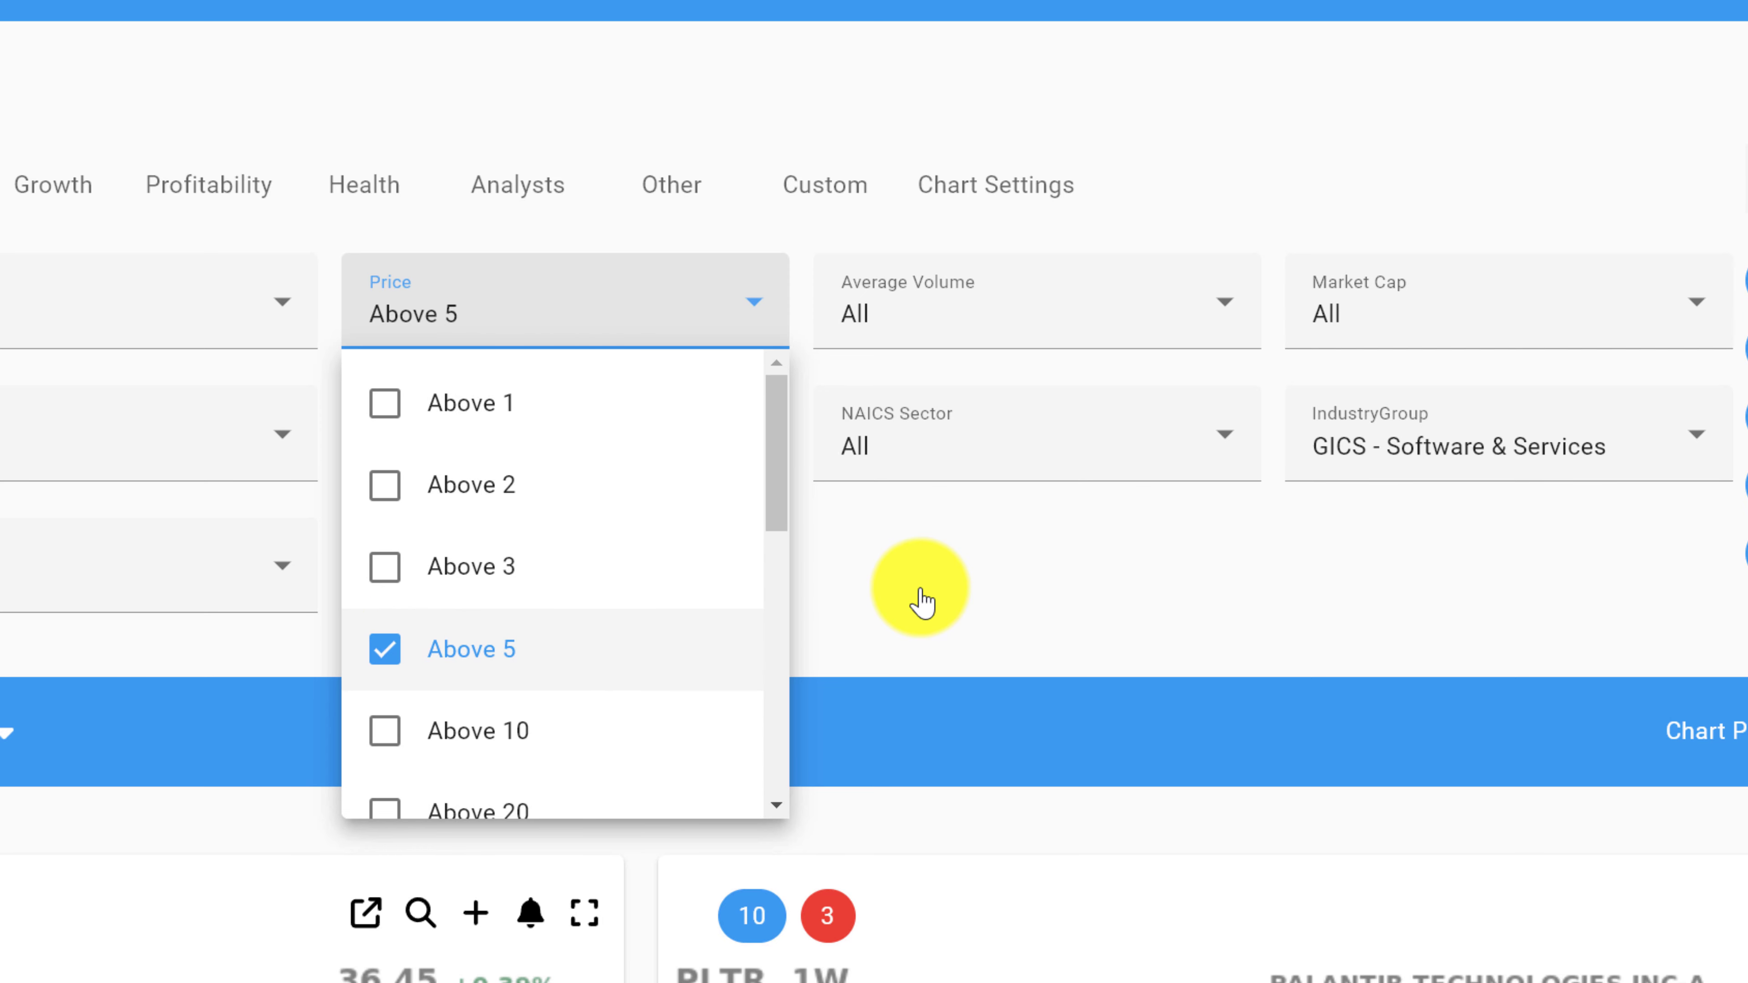
{"action": "left_click", "coordinate": [895, 624]}
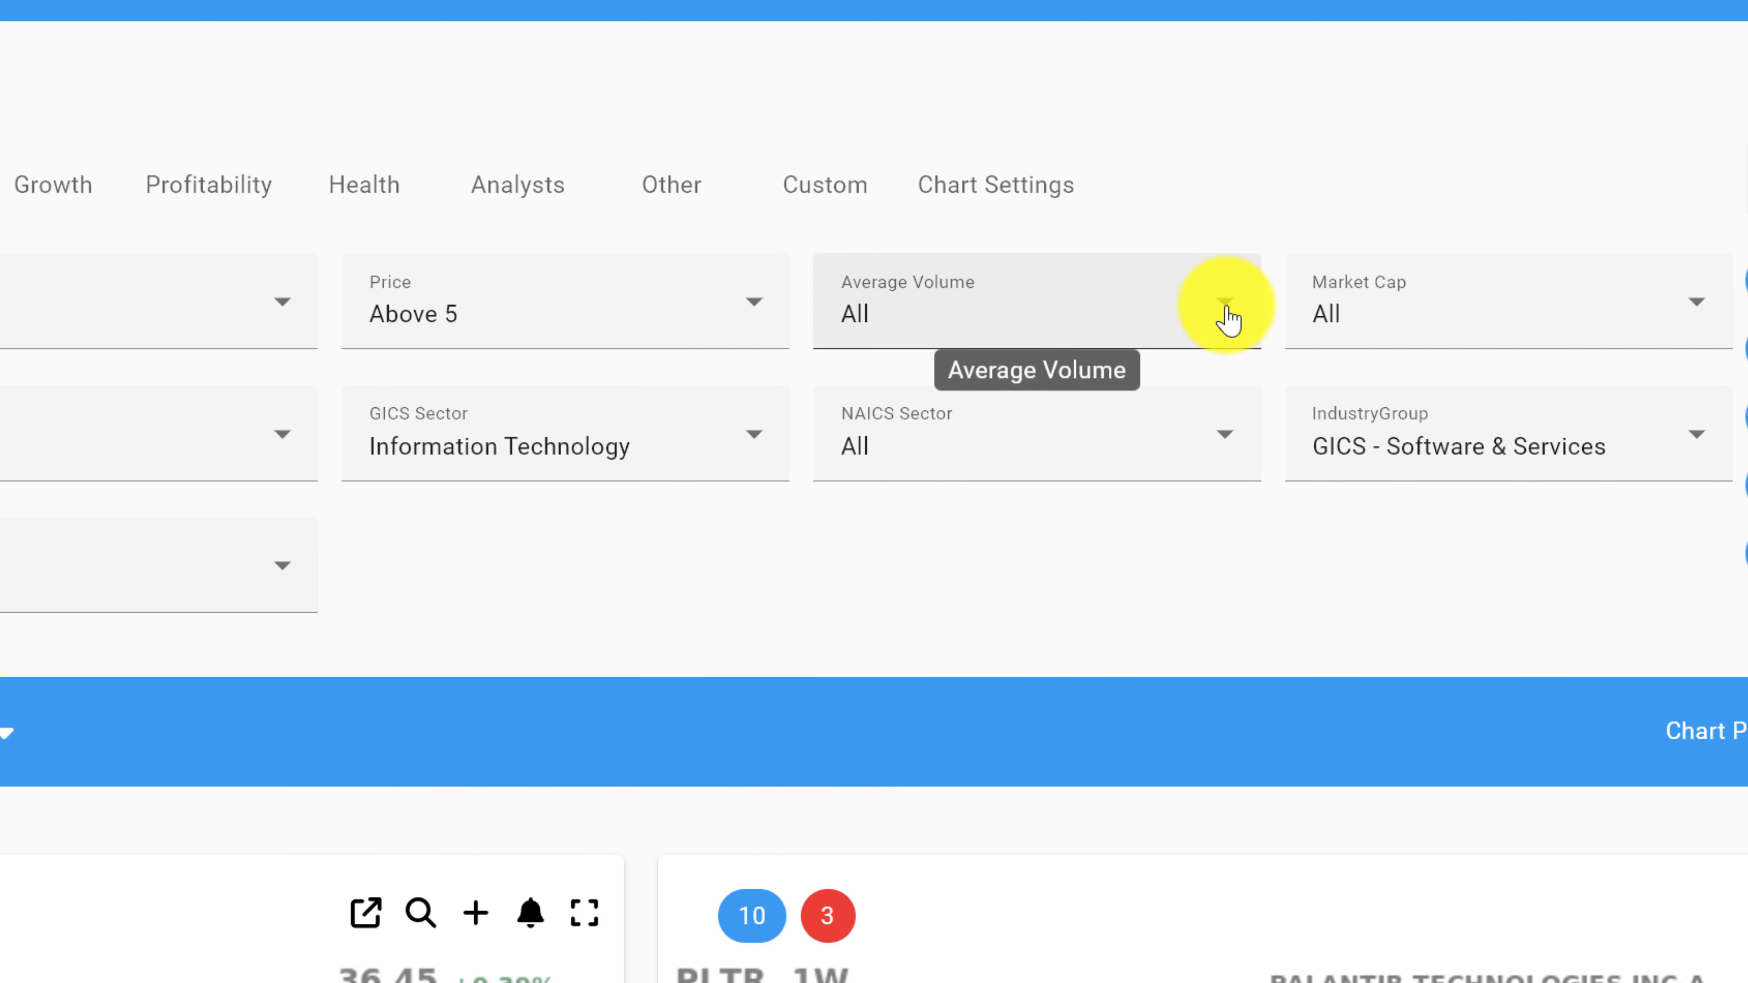
Step: Set the Market Cap filter to At least Small (300M+)
{"action": "left_click", "coordinate": [1342, 313]}
{"action": "left_click_drag", "start_coordinate": [1721, 437], "coordinate": [1721, 585]}
{"action": "left_click", "coordinate": [1529, 730]}
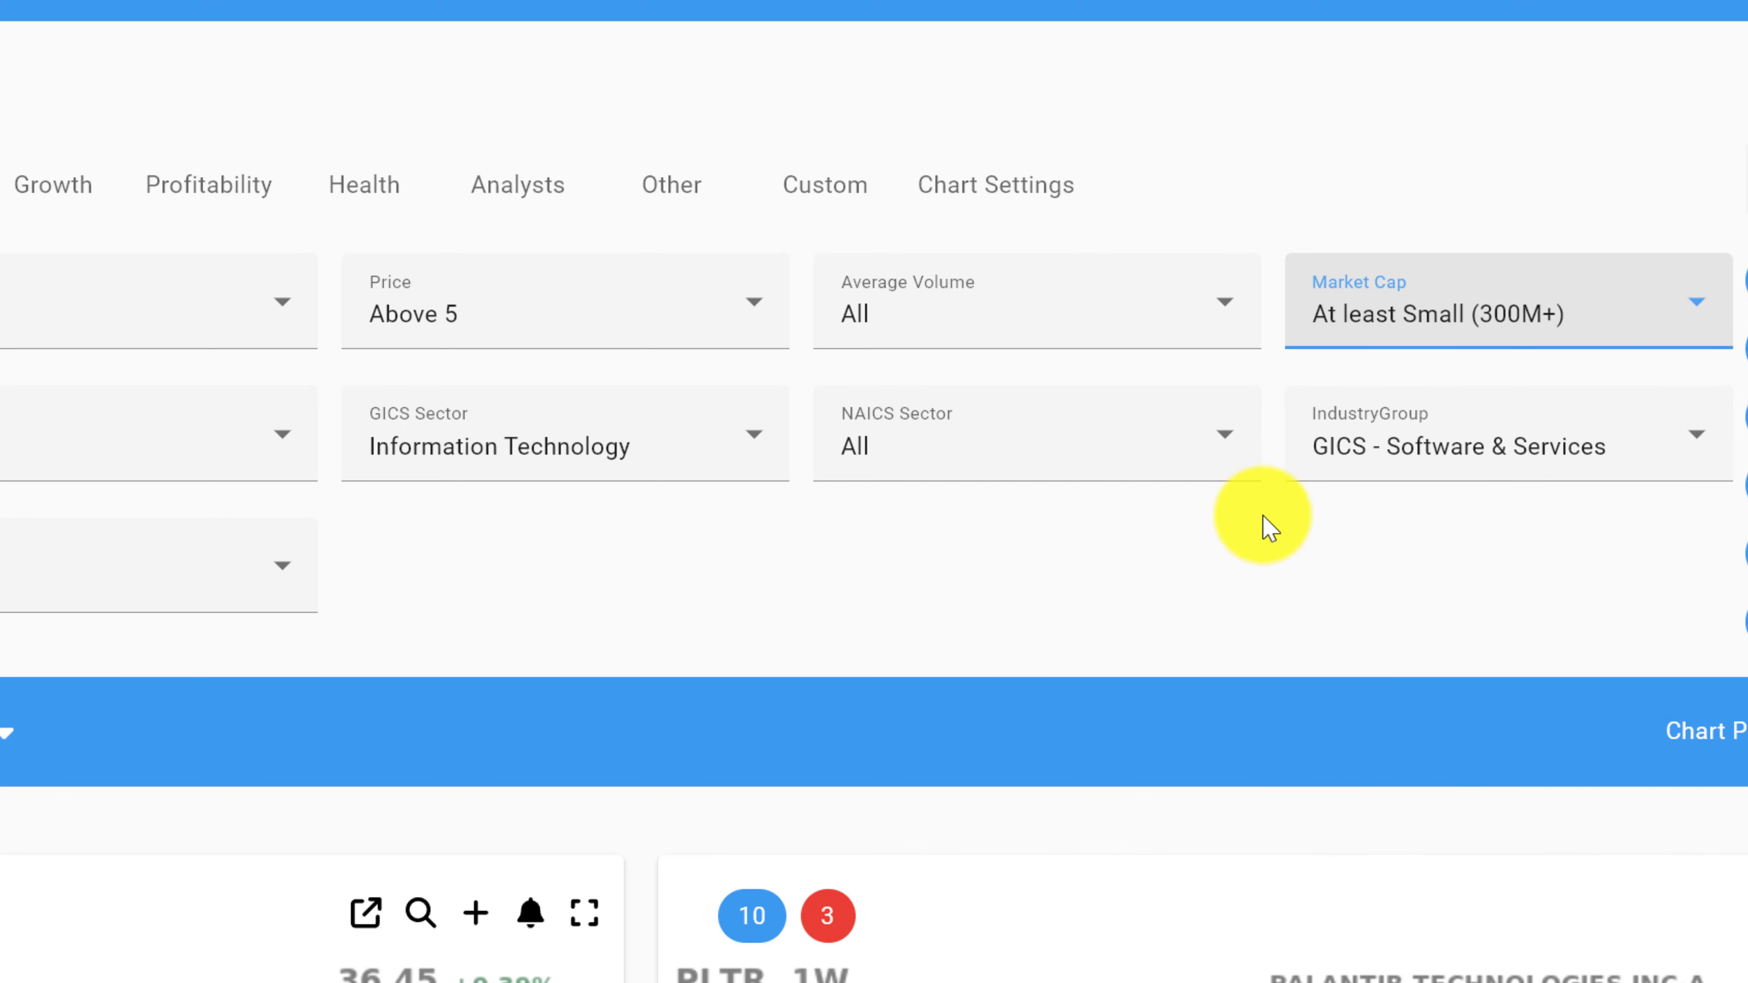
Step: Set the Average Volume filter to 50 SMA > 300K
{"action": "left_click", "coordinate": [1224, 312]}
{"action": "left_click_drag", "start_coordinate": [1256, 428], "coordinate": [1113, 531]}
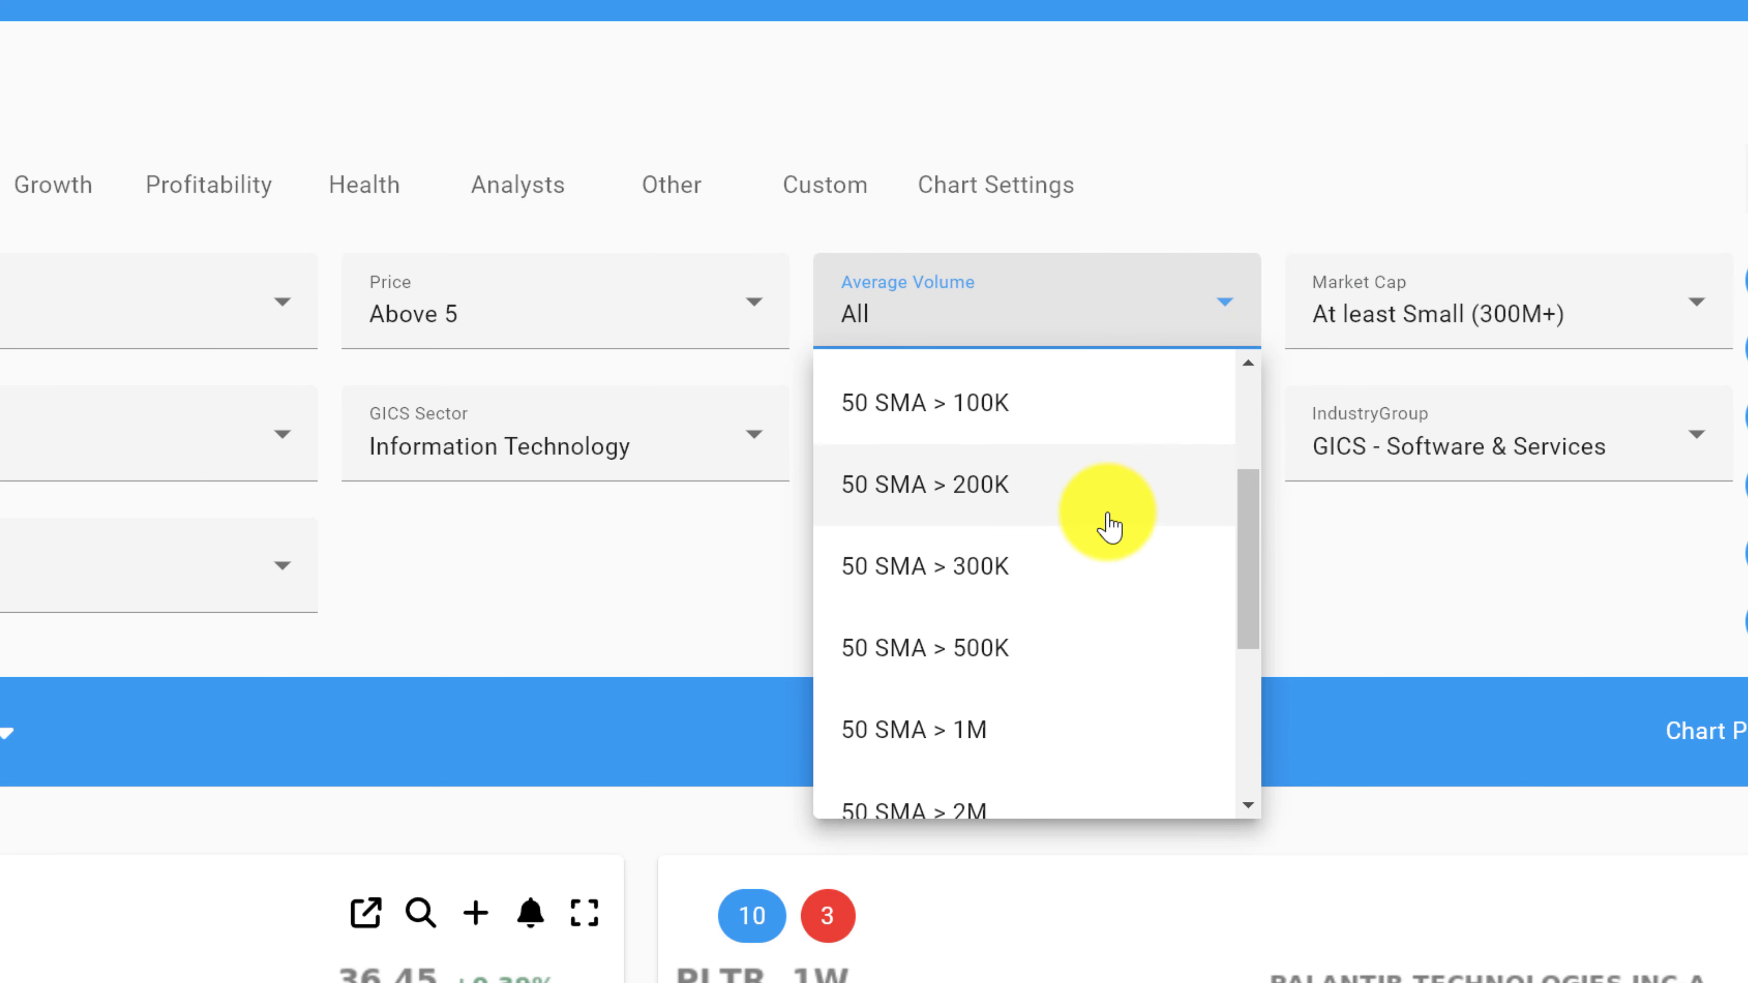
{"action": "left_click", "coordinate": [972, 573]}
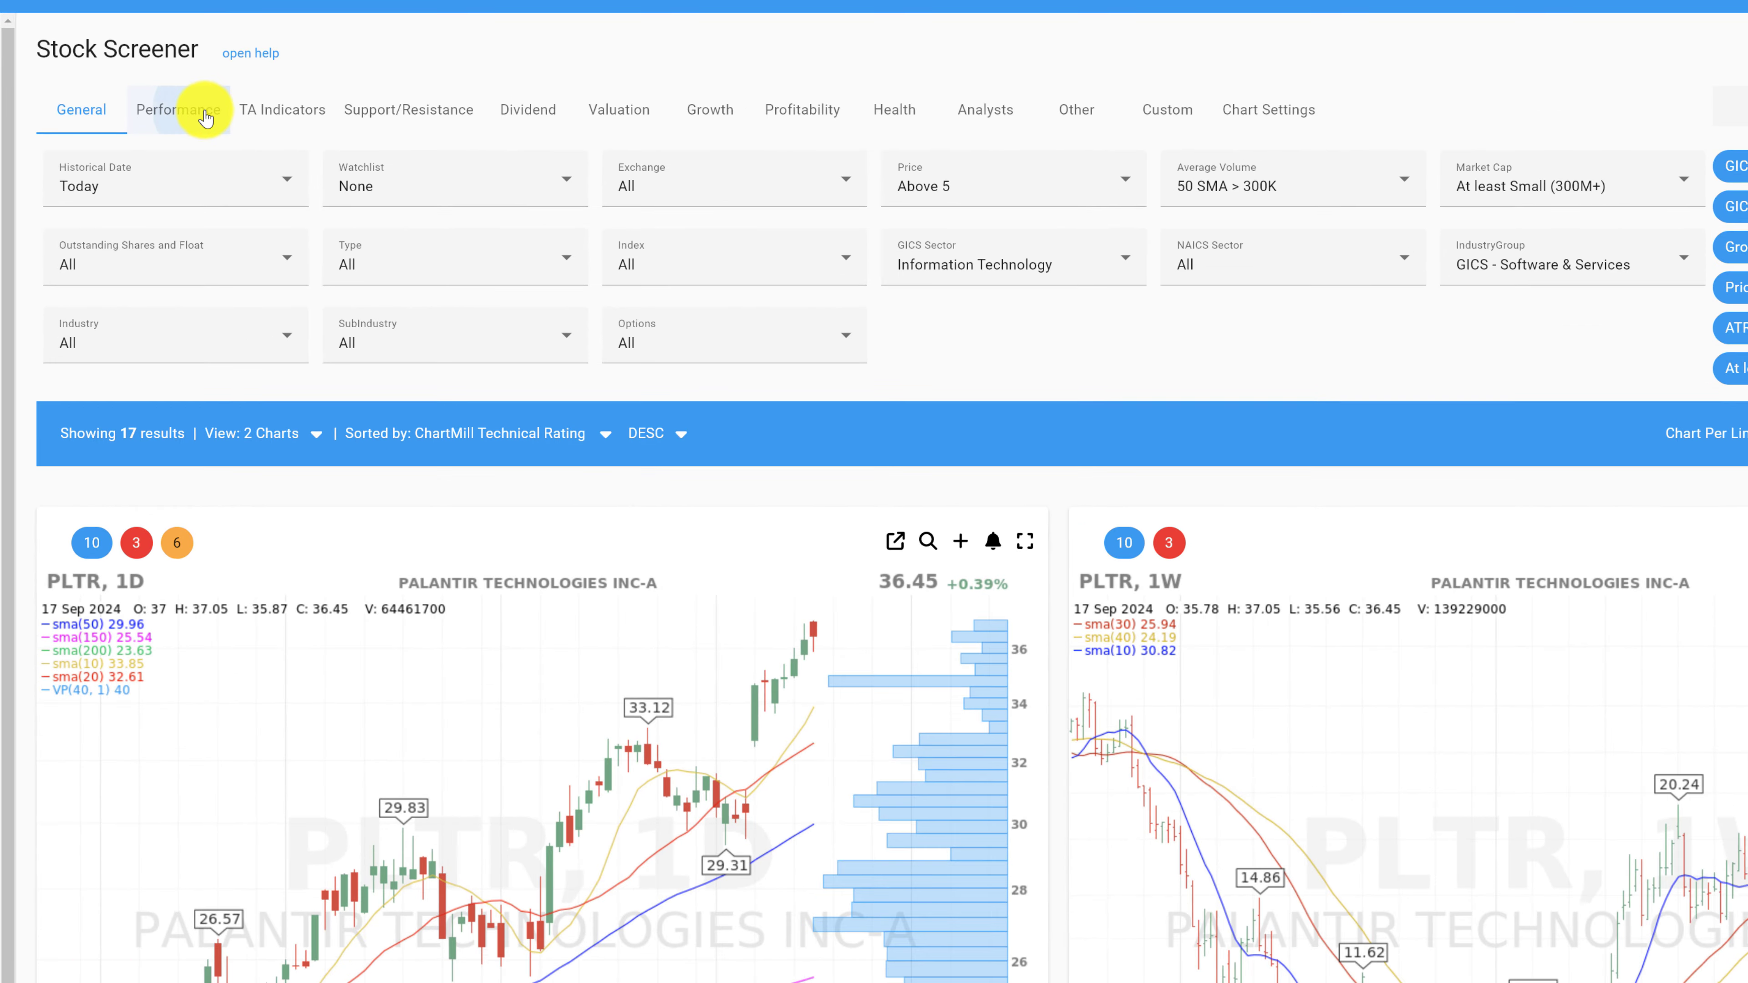
Step: Review the chosen criteria in the Performance, TA Indicators, Health and Growth filter groups
{"action": "left_click", "coordinate": [209, 121]}
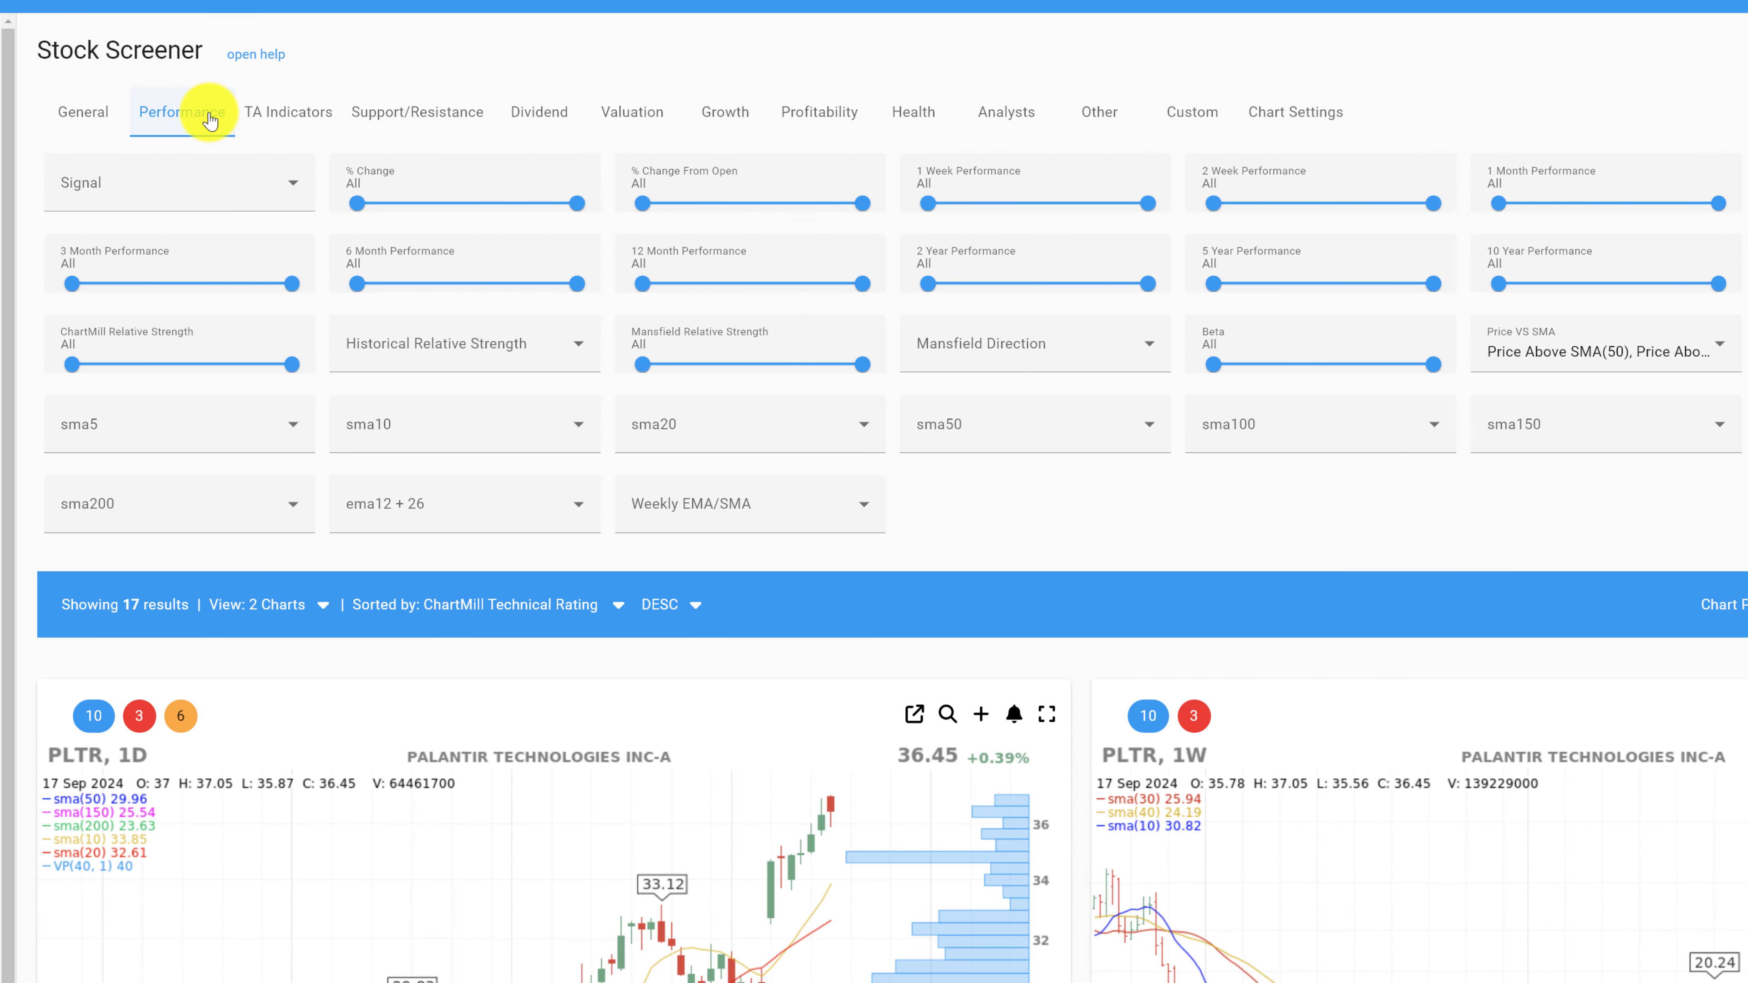
{"action": "left_click", "coordinate": [283, 122]}
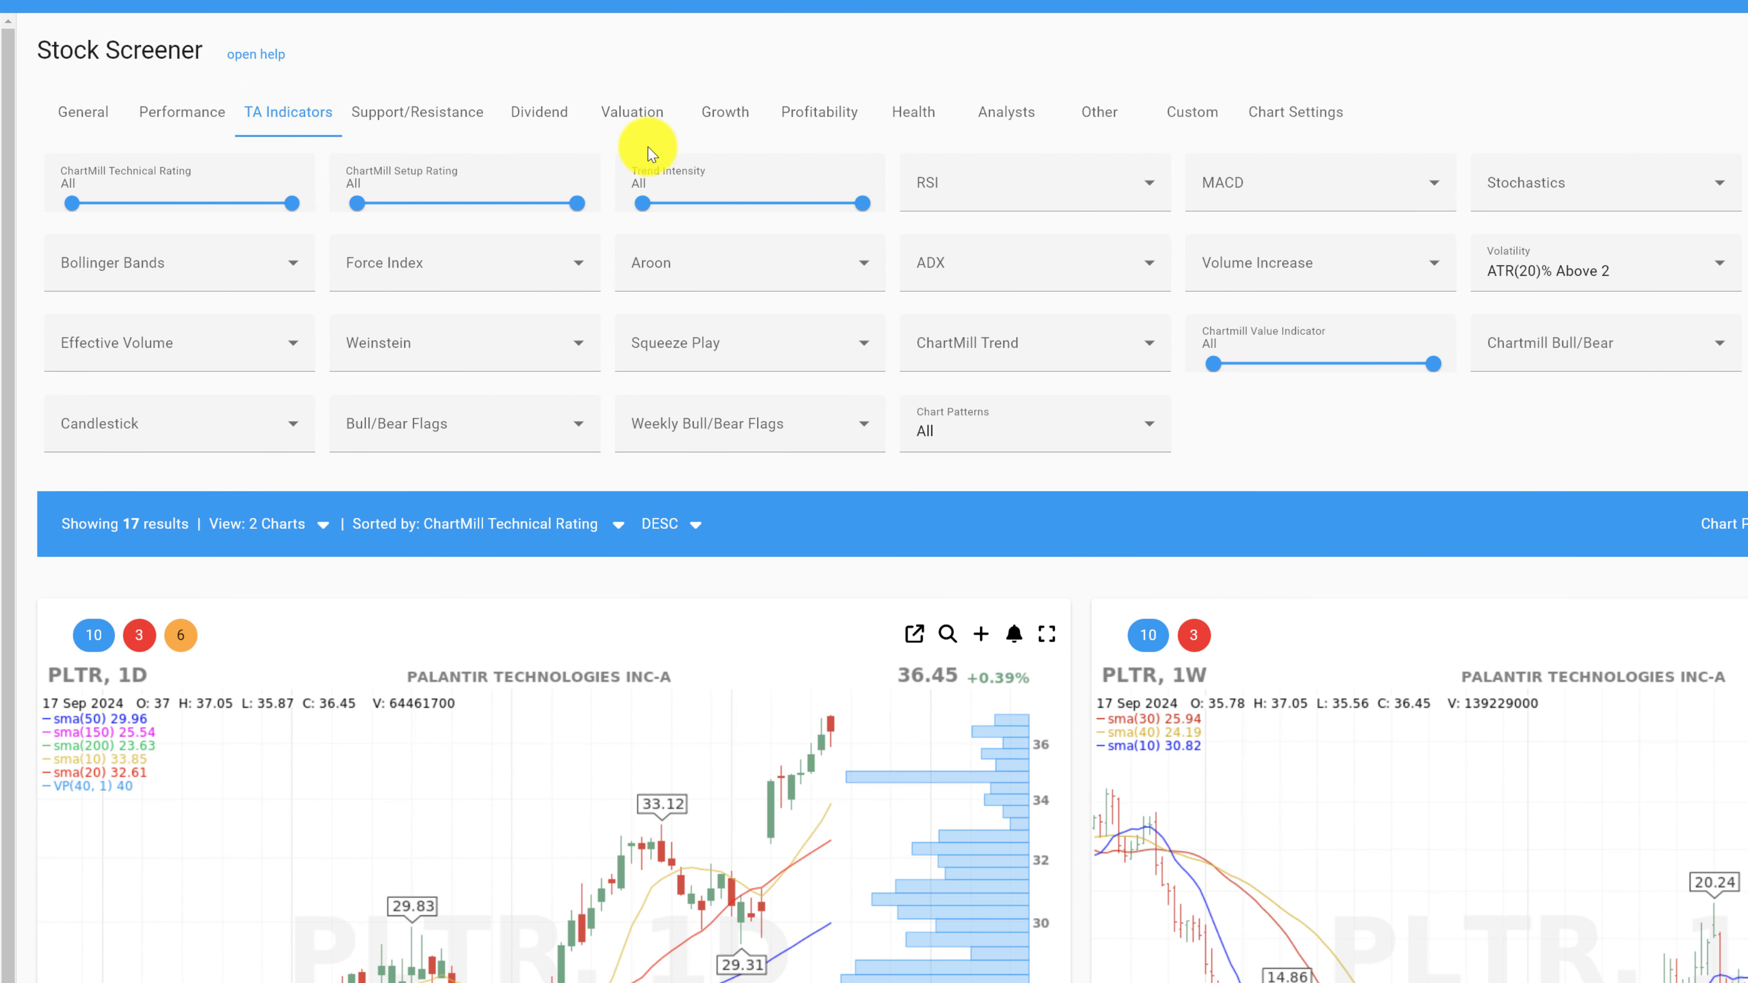
{"action": "left_click", "coordinate": [917, 129]}
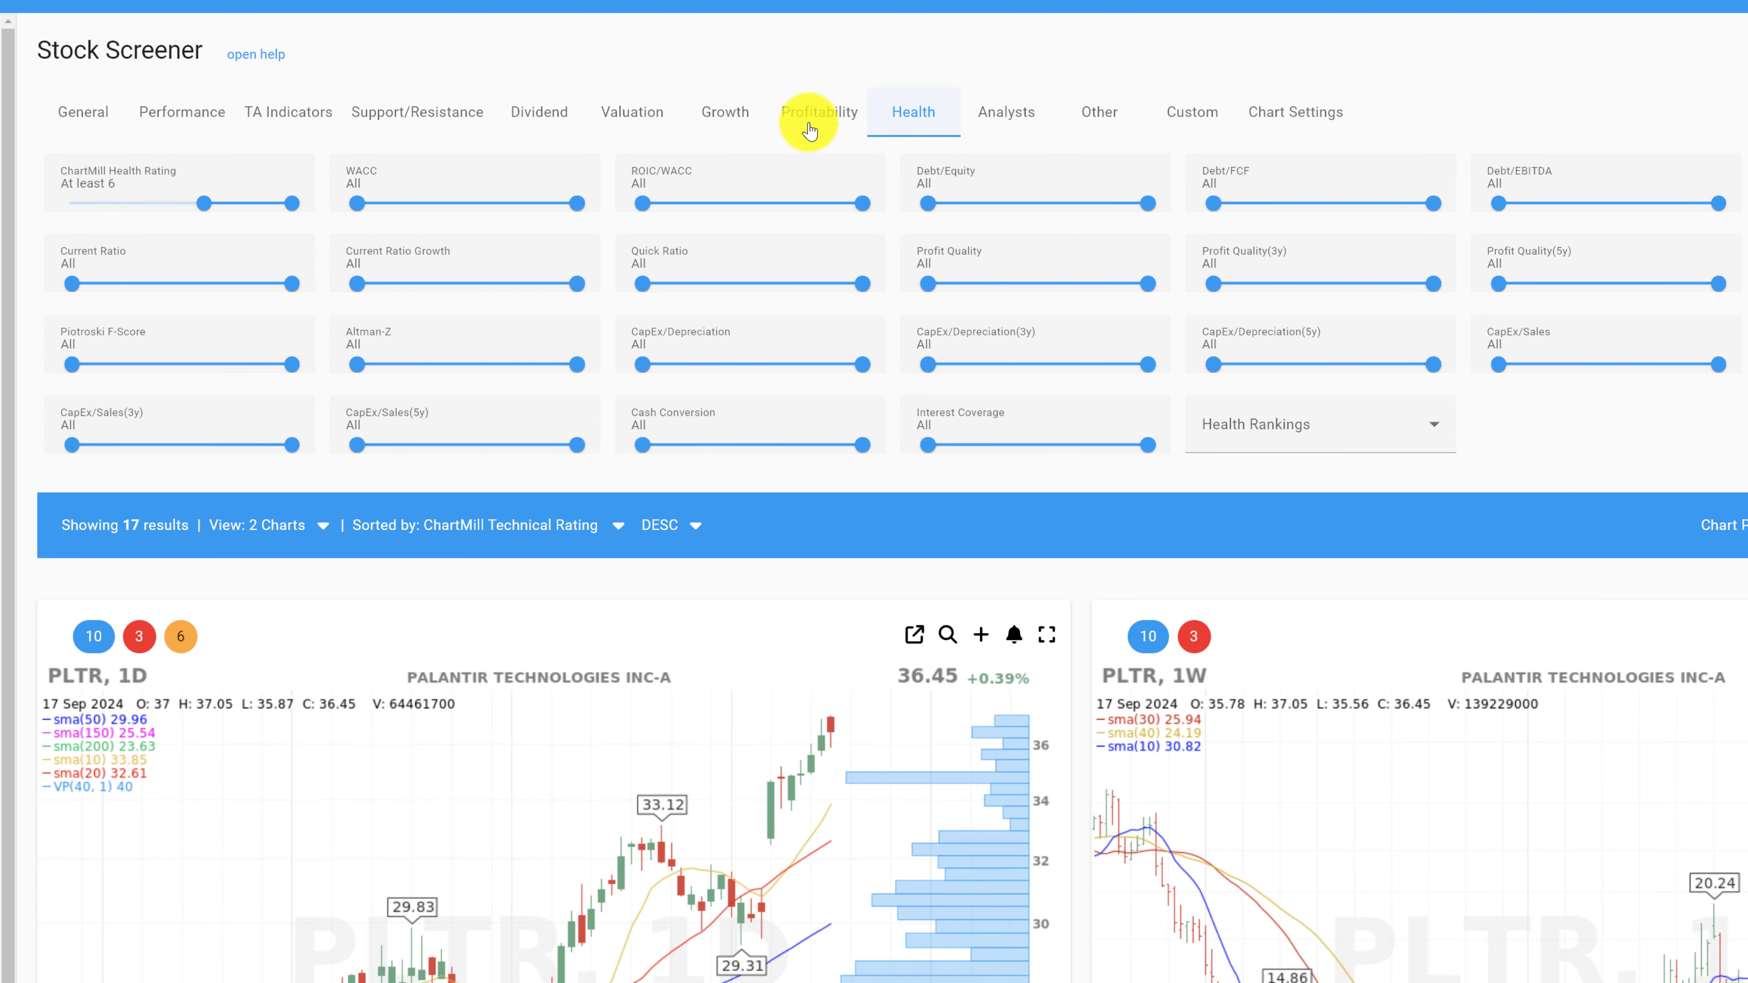
{"action": "left_click", "coordinate": [732, 124]}
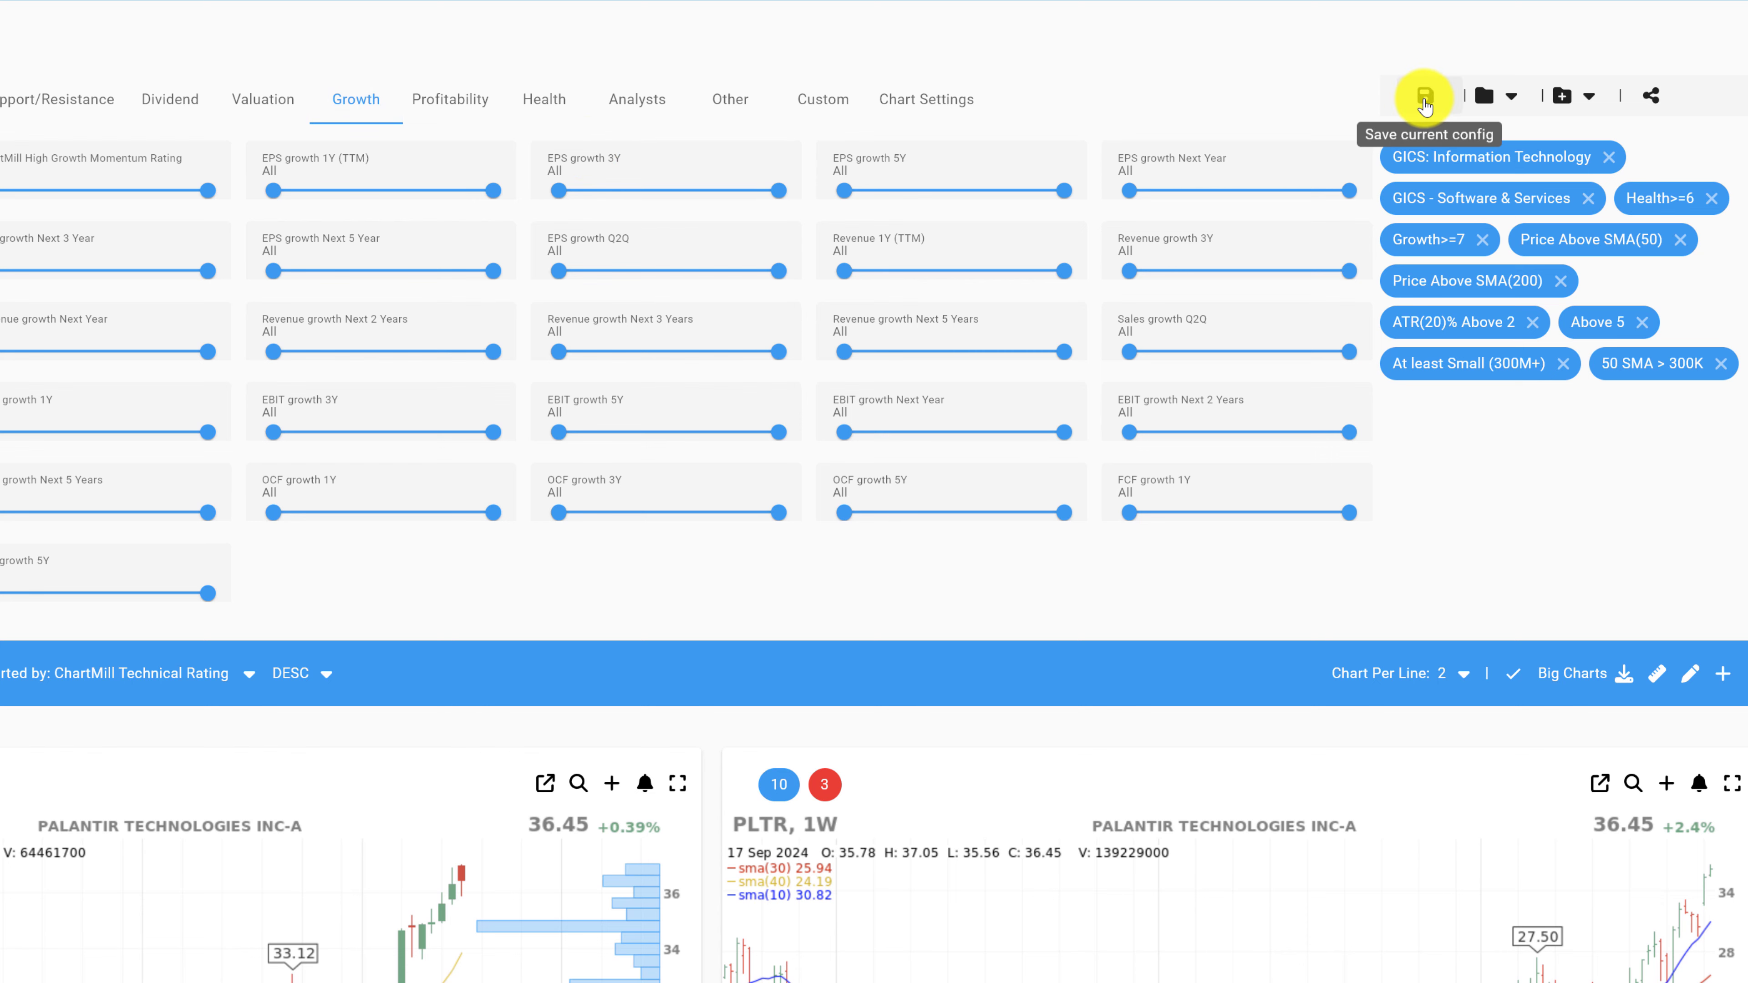
Step: Save the current screen under the name "sector selected growth stocks" and dismiss the confirmation
{"action": "left_click", "coordinate": [1424, 100]}
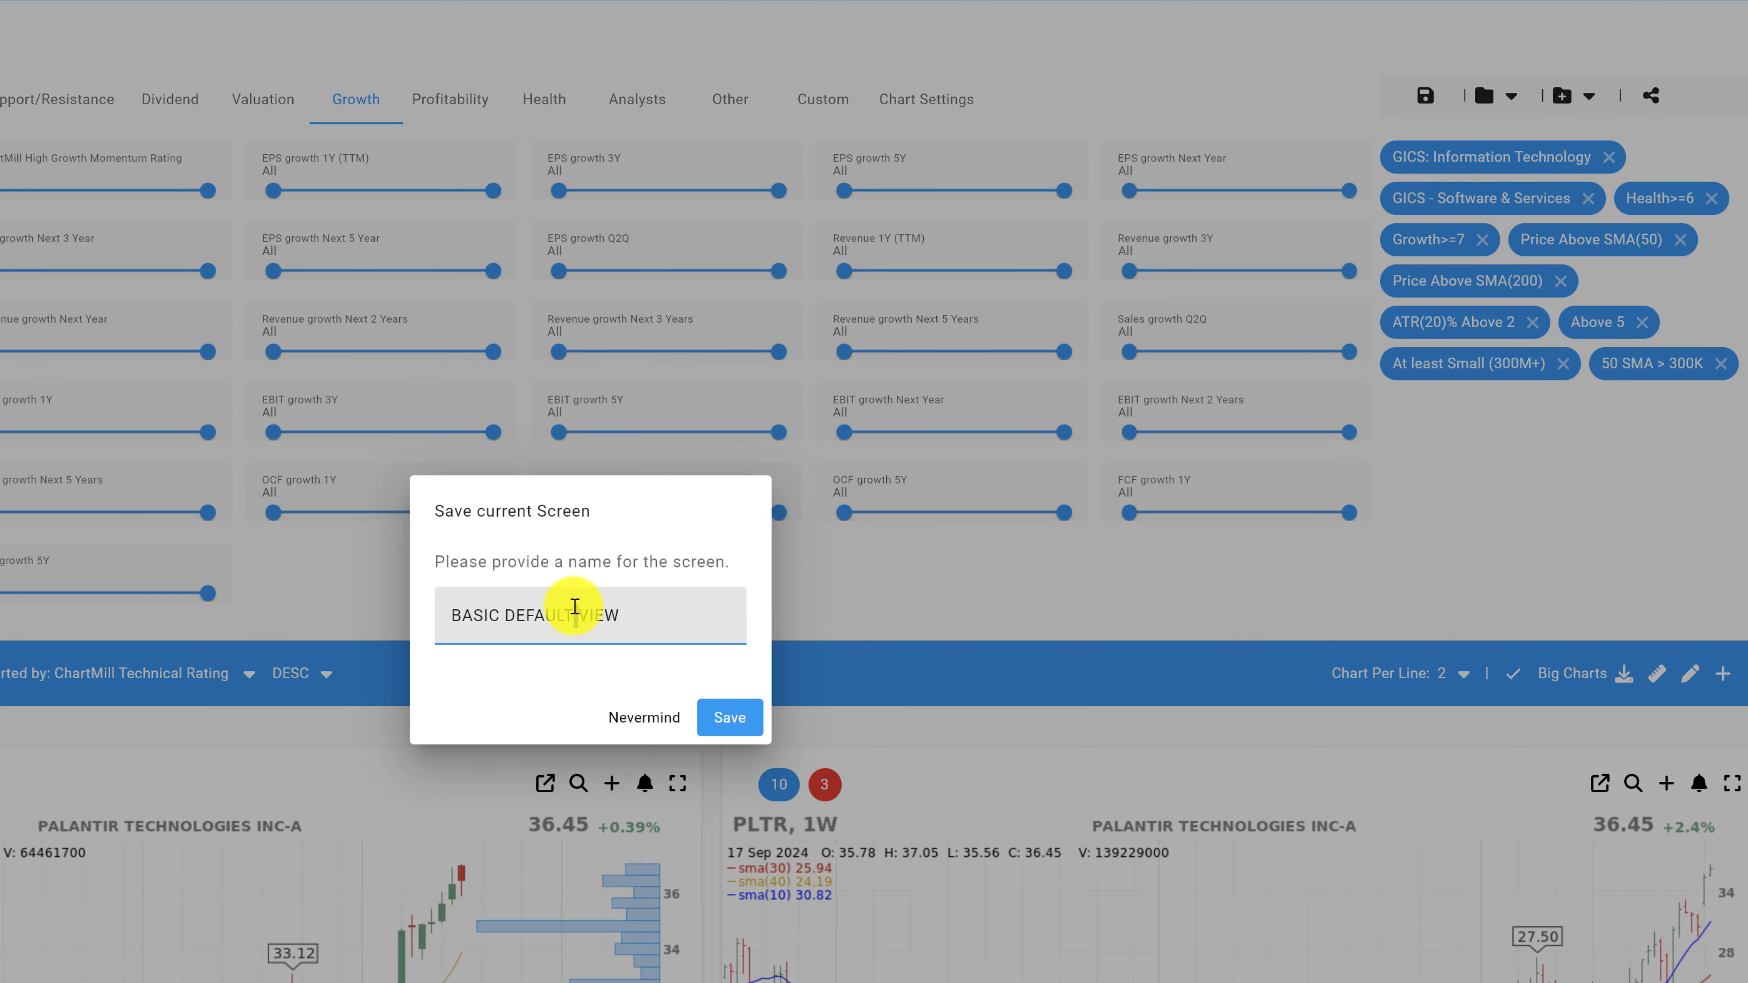
{"action": "triple_click", "coordinate": [575, 606]}
{"action": "type", "text": "sector selected growth stocks"}
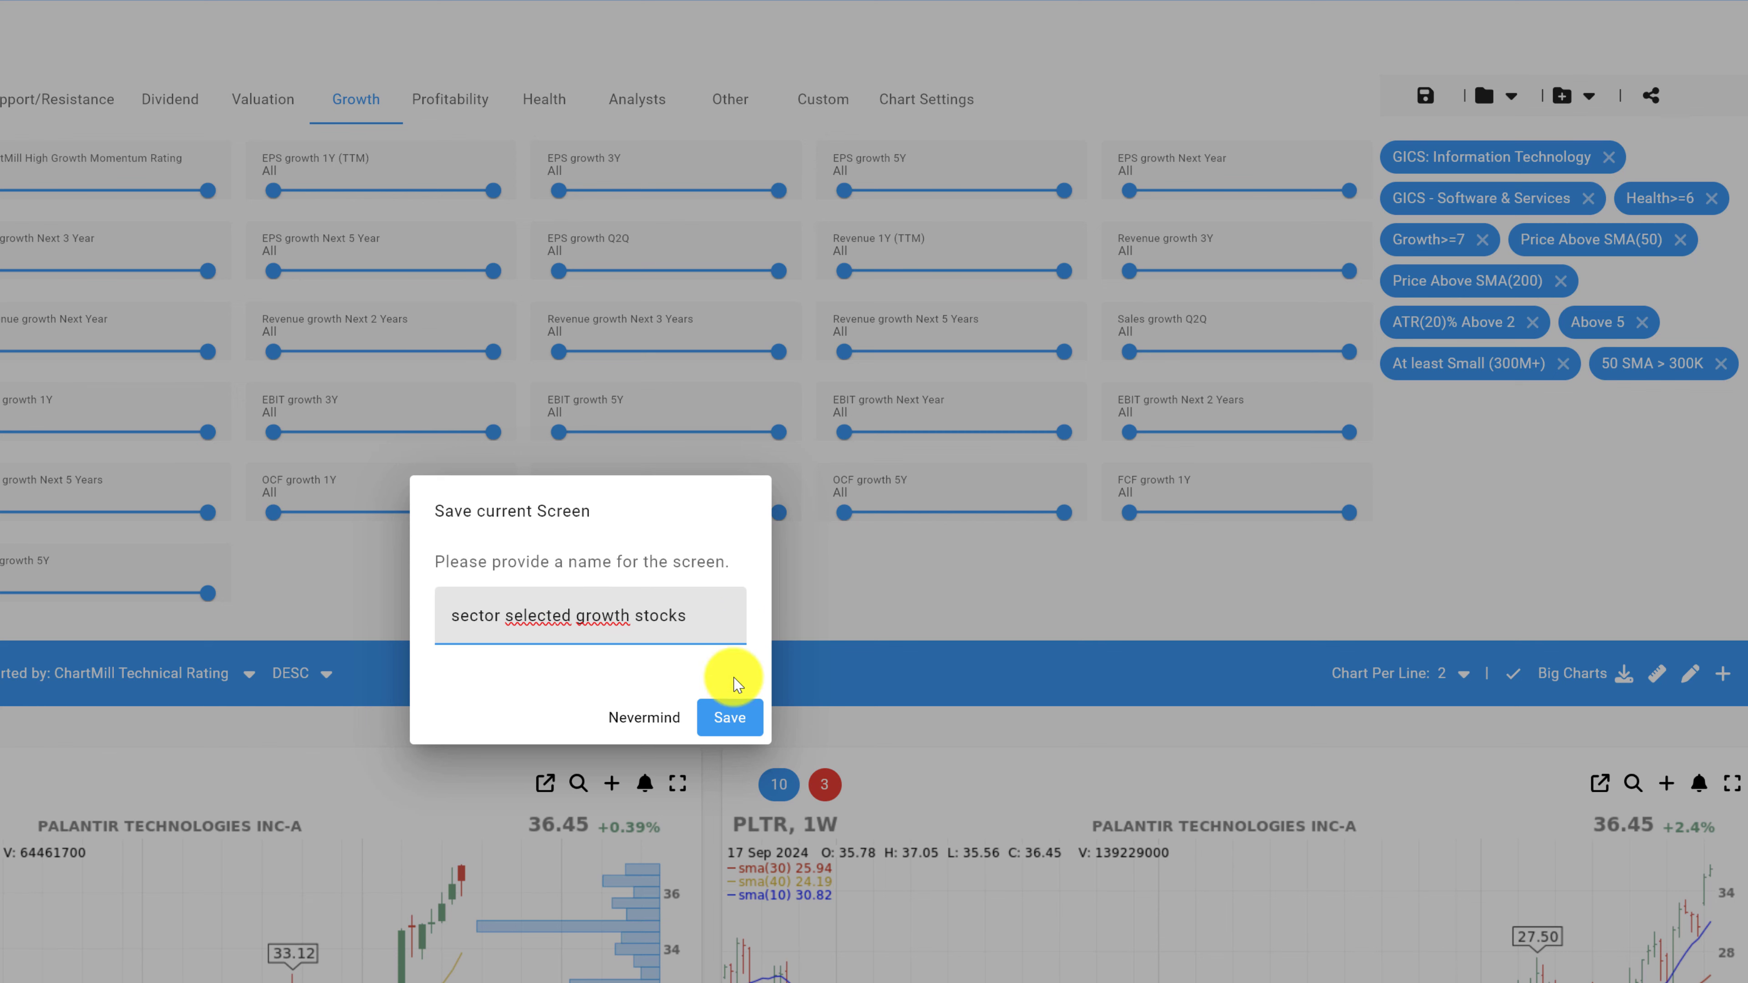
{"action": "left_click", "coordinate": [730, 718]}
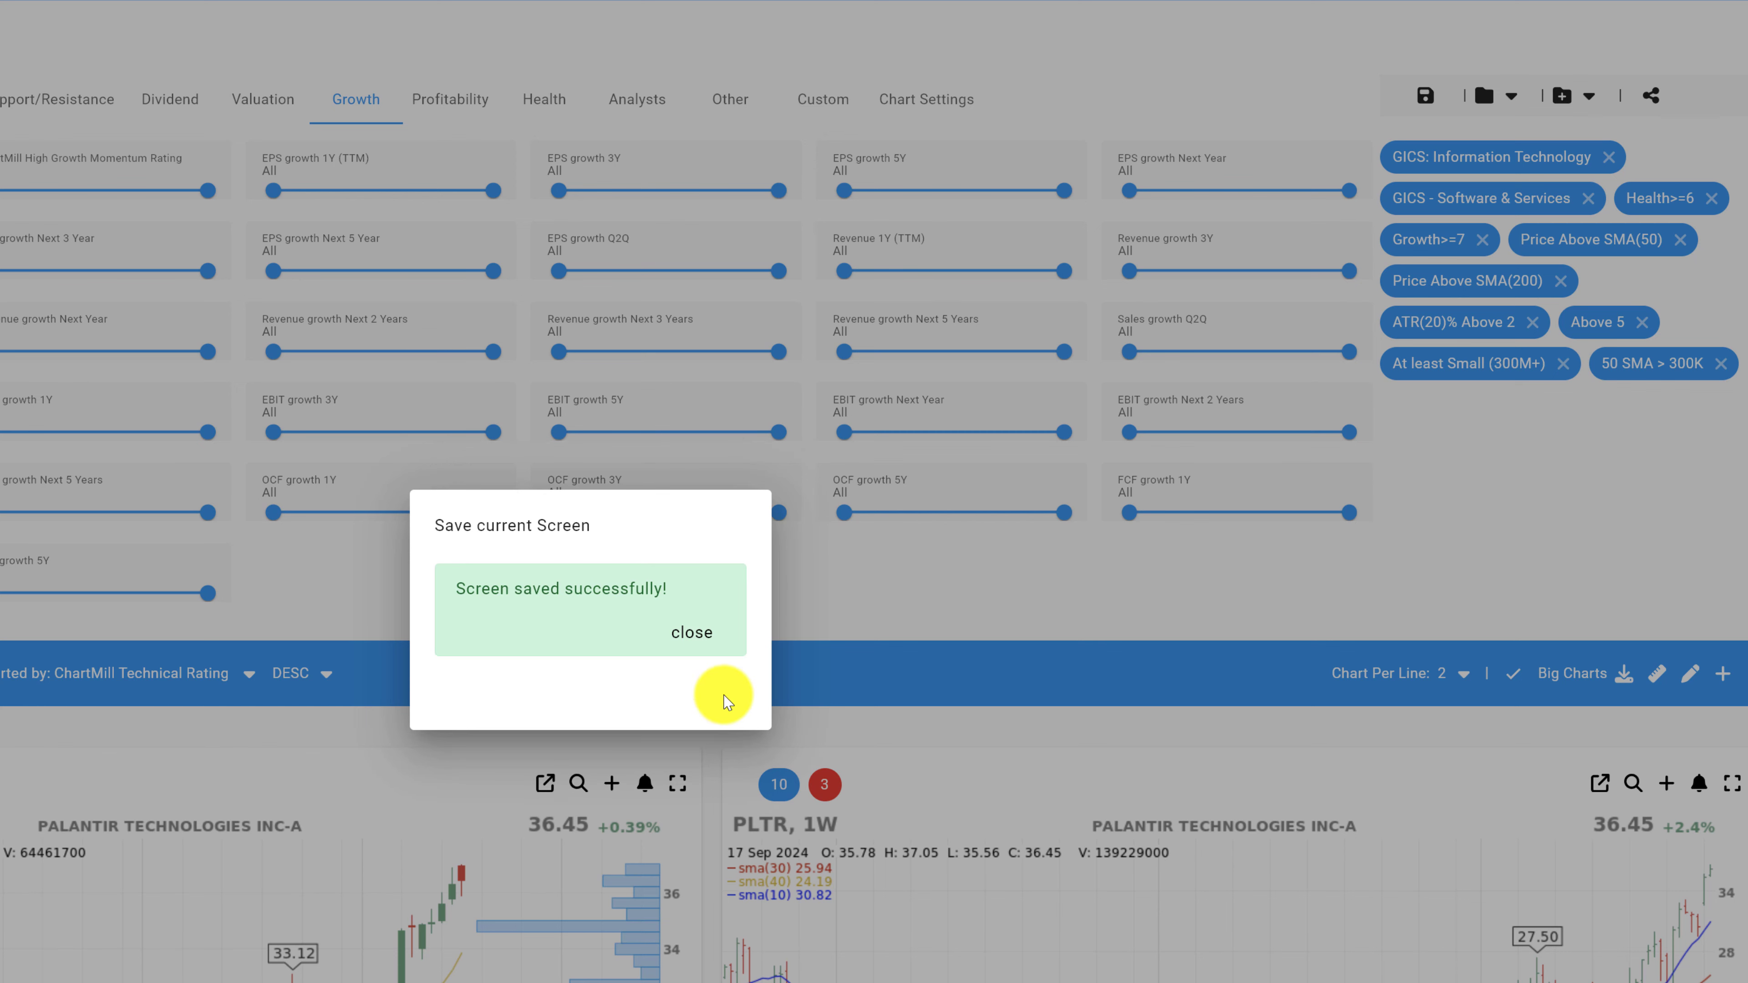
{"action": "left_click", "coordinate": [693, 634]}
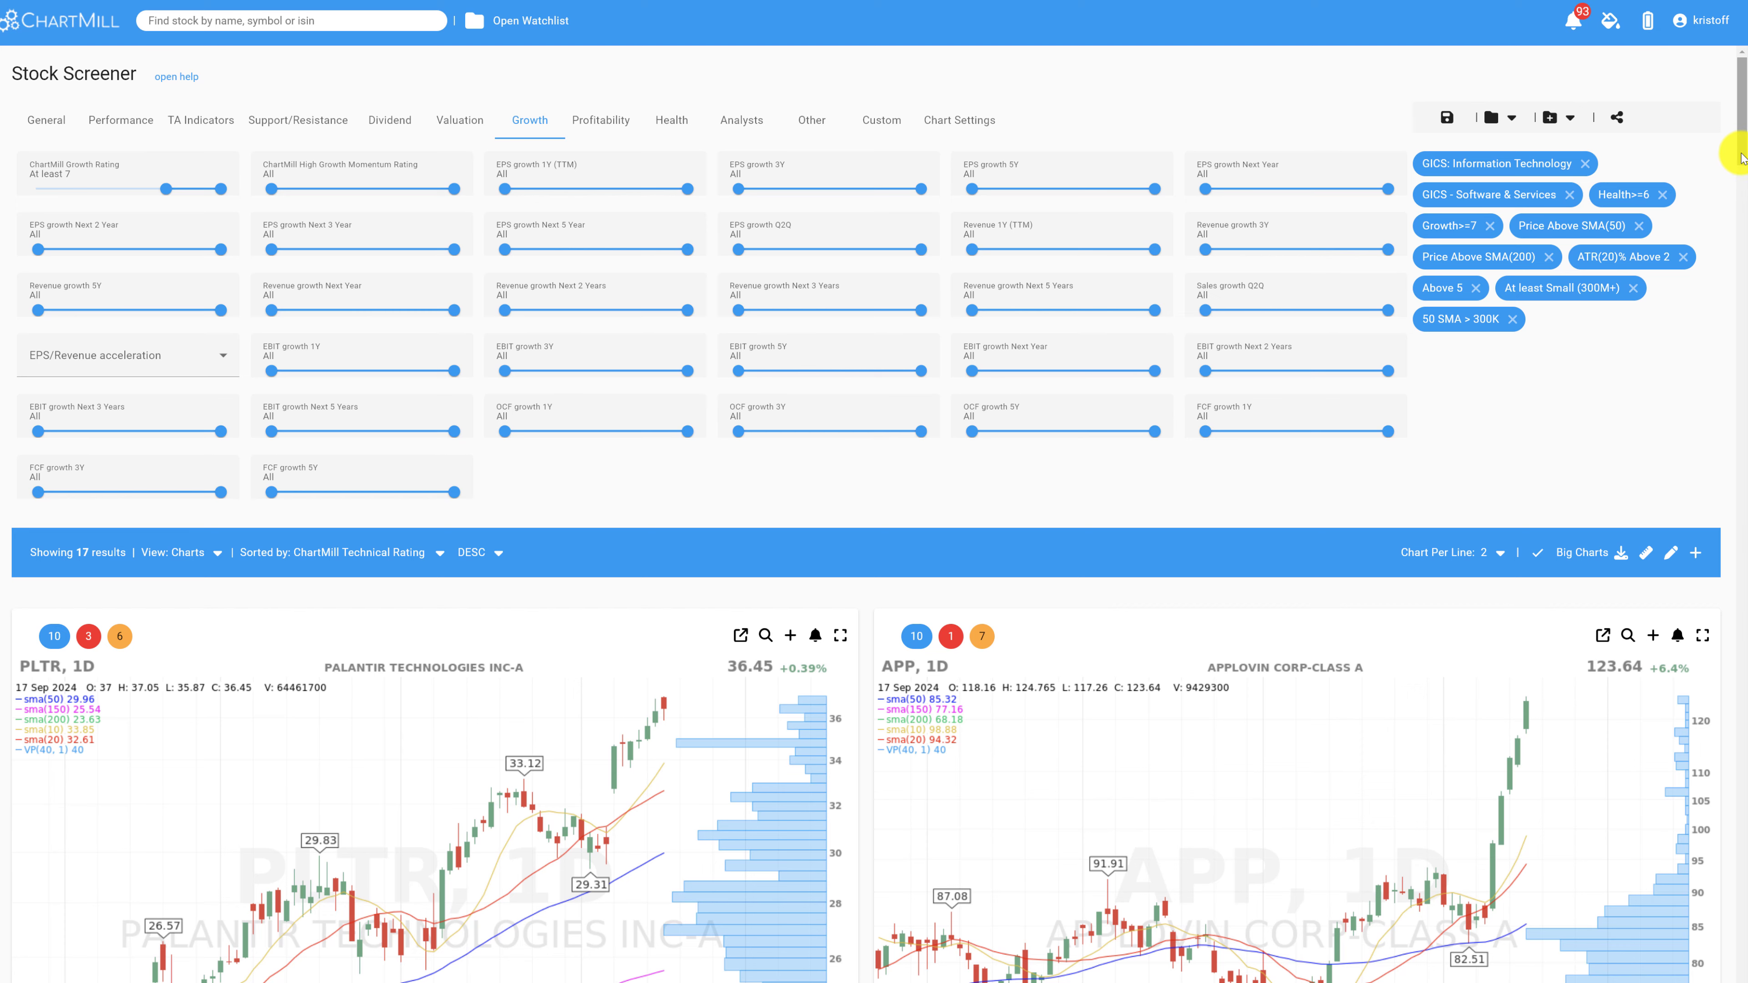
Step: Look over the result charts, switching the results to the 2 Charts view to examine both charts per stock
{"action": "left_click_drag", "start_coordinate": [1742, 159], "coordinate": [1742, 397]}
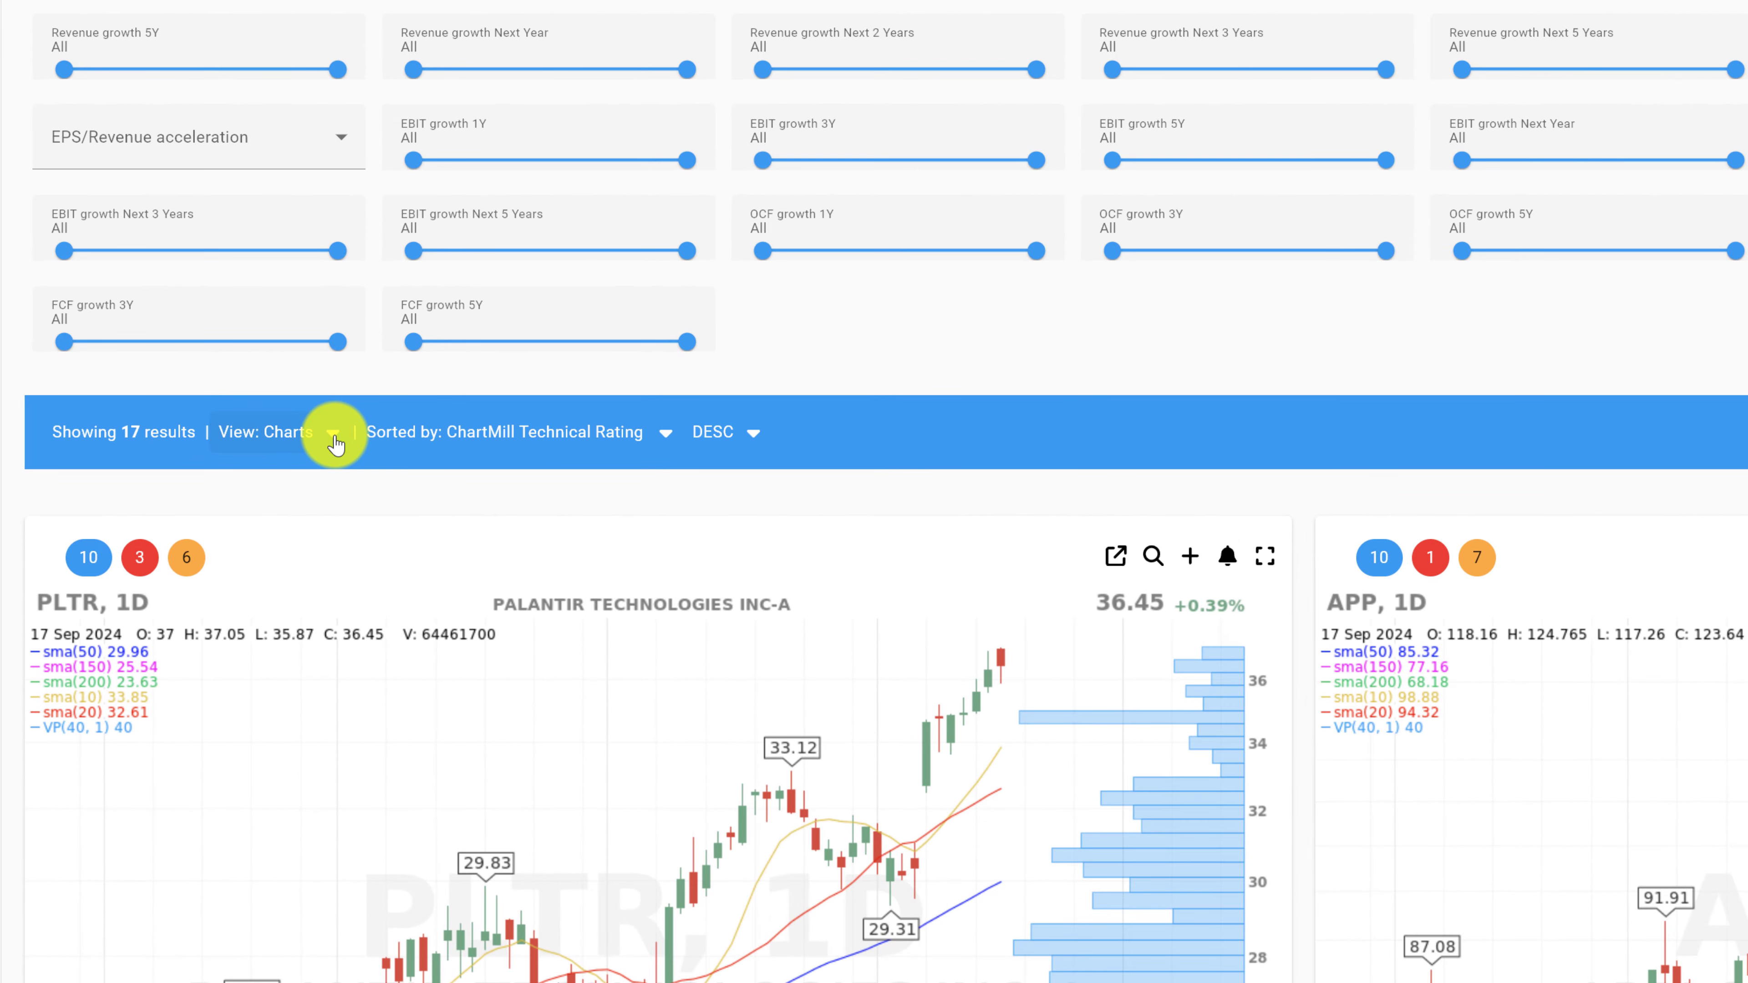
{"action": "left_click", "coordinate": [335, 445]}
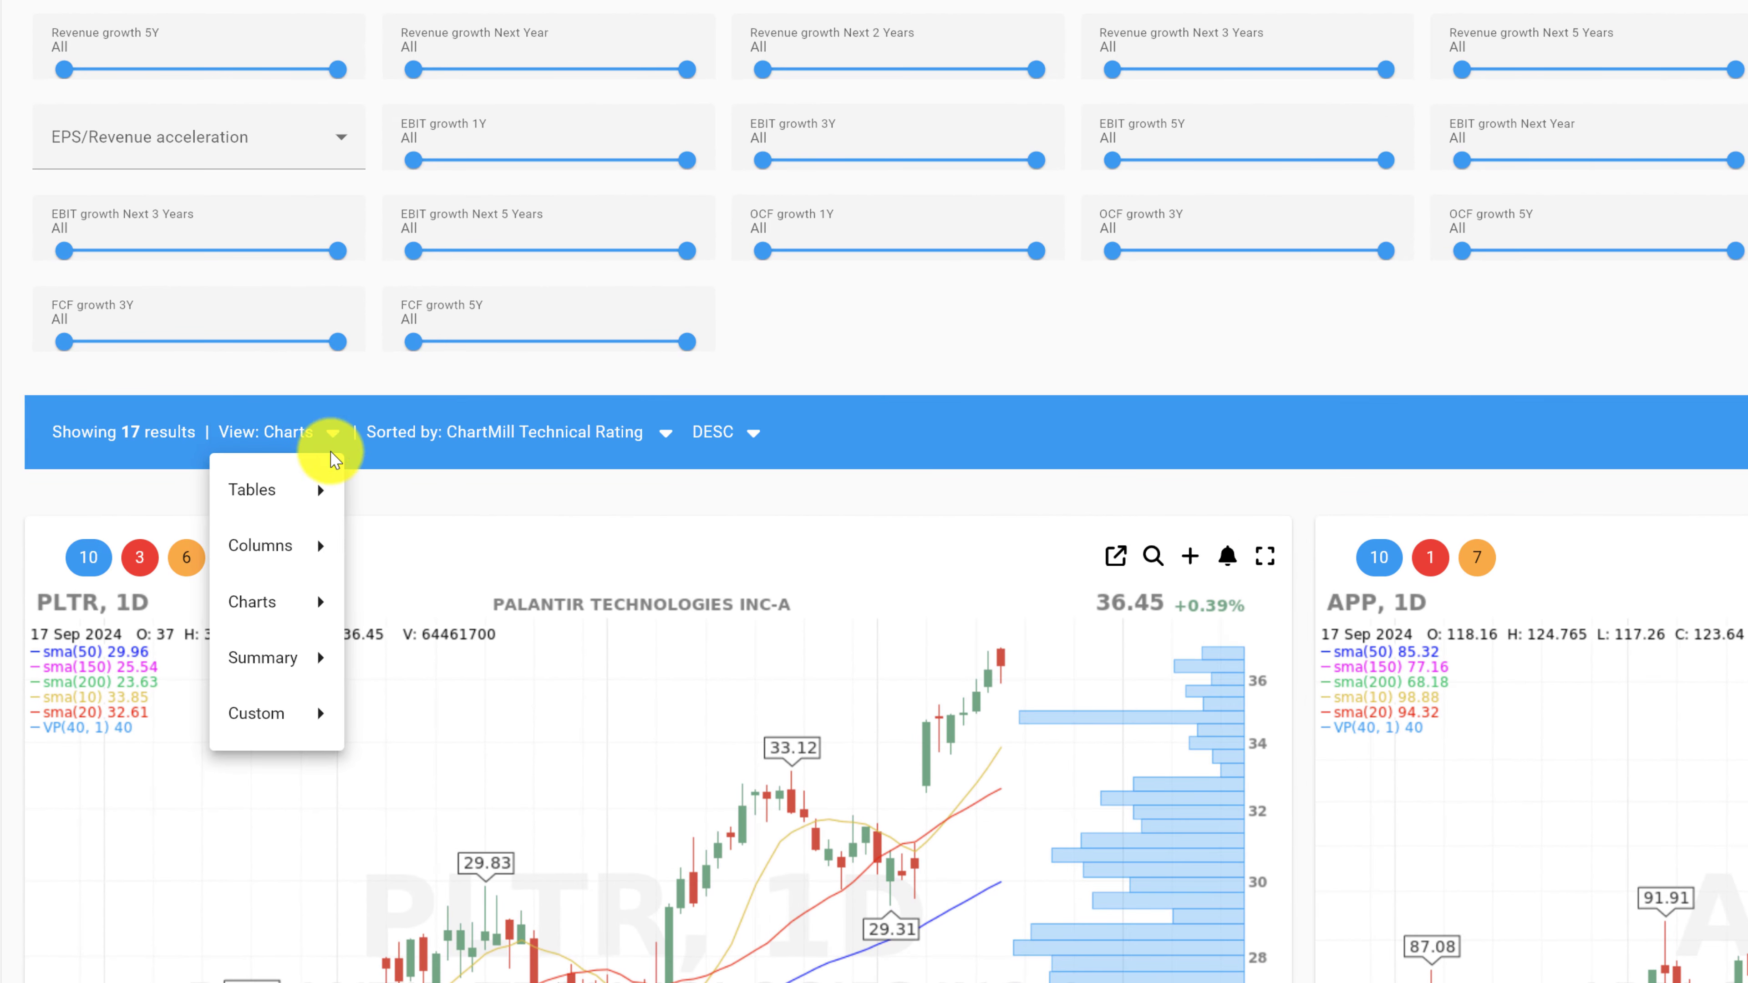
{"action": "mouse_move", "coordinate": [306, 598]}
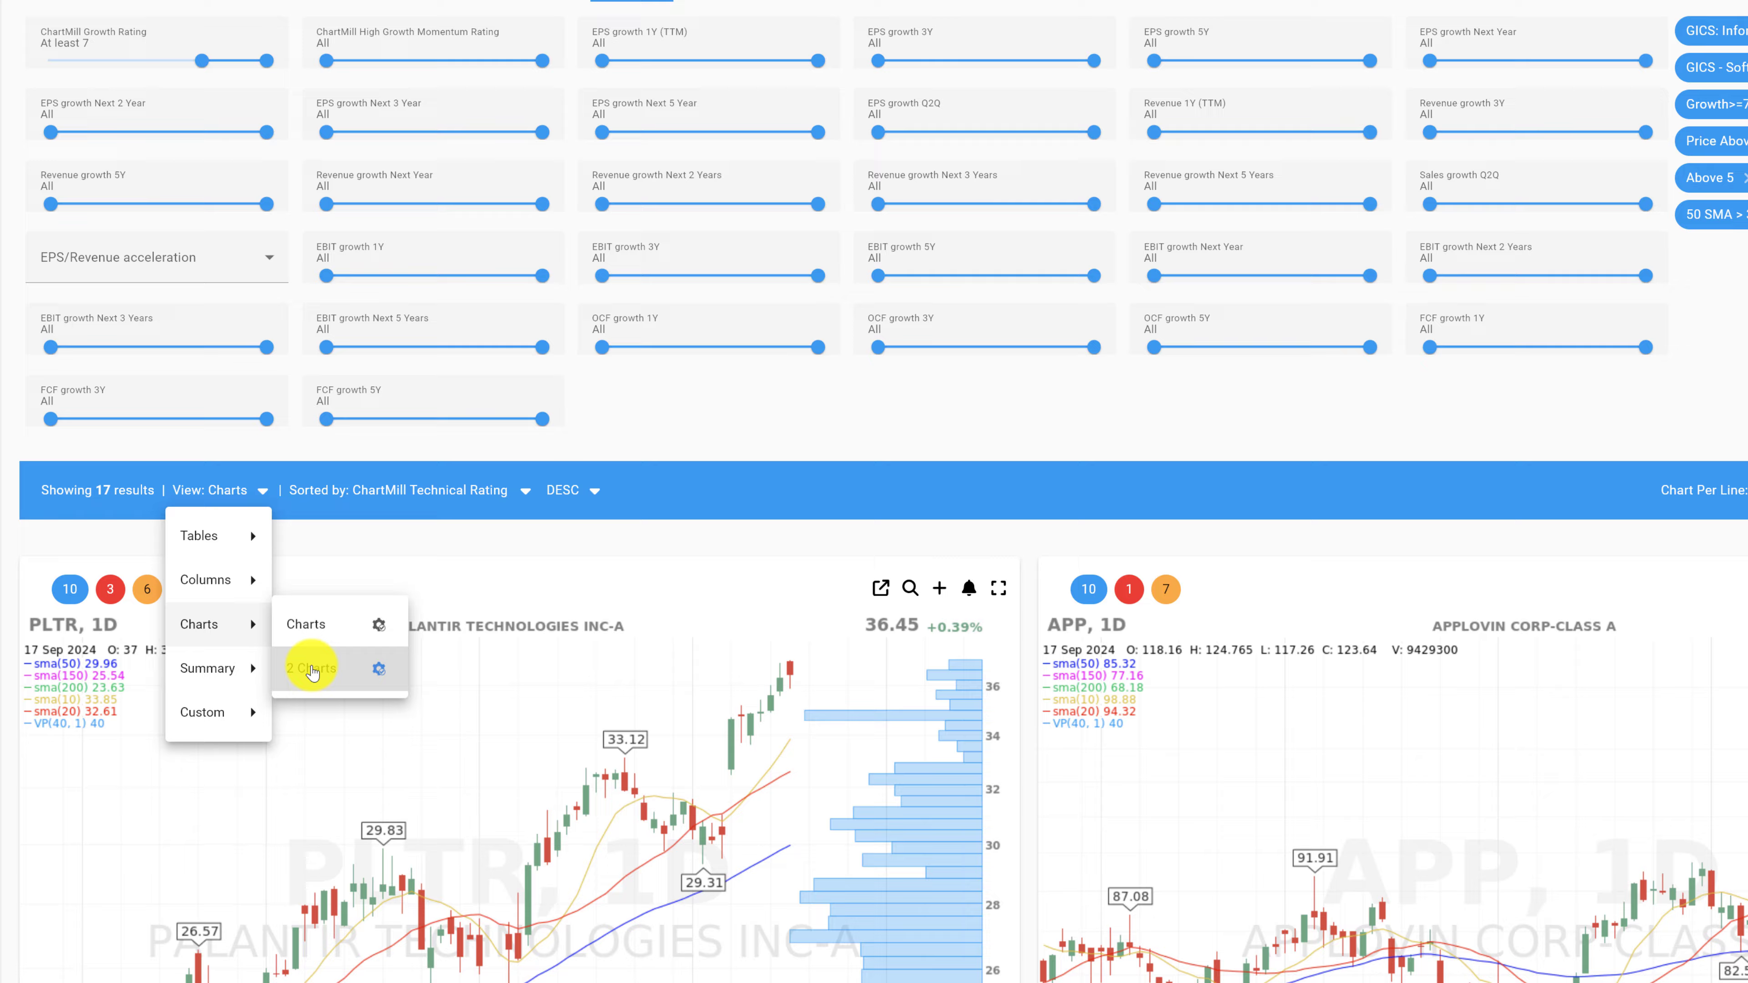
{"action": "left_click", "coordinate": [310, 669]}
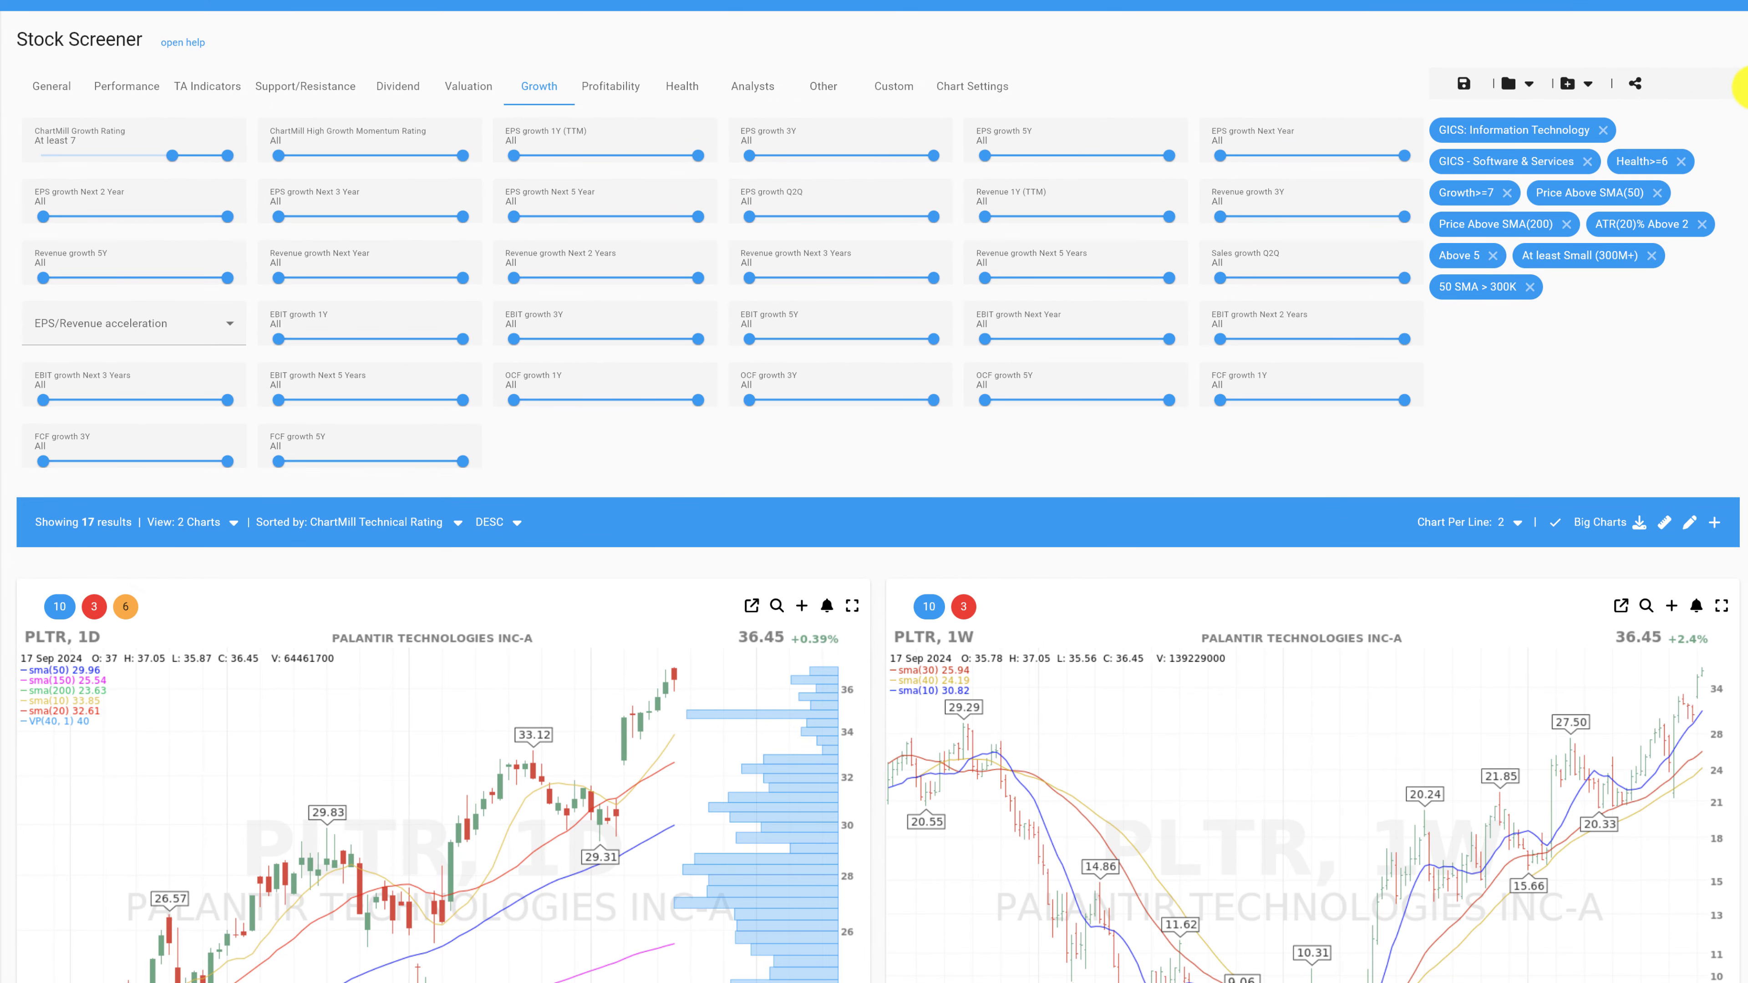
{"action": "scroll", "coordinate": [1168, 193], "scroll_direction": "down", "scroll_amount": 6}
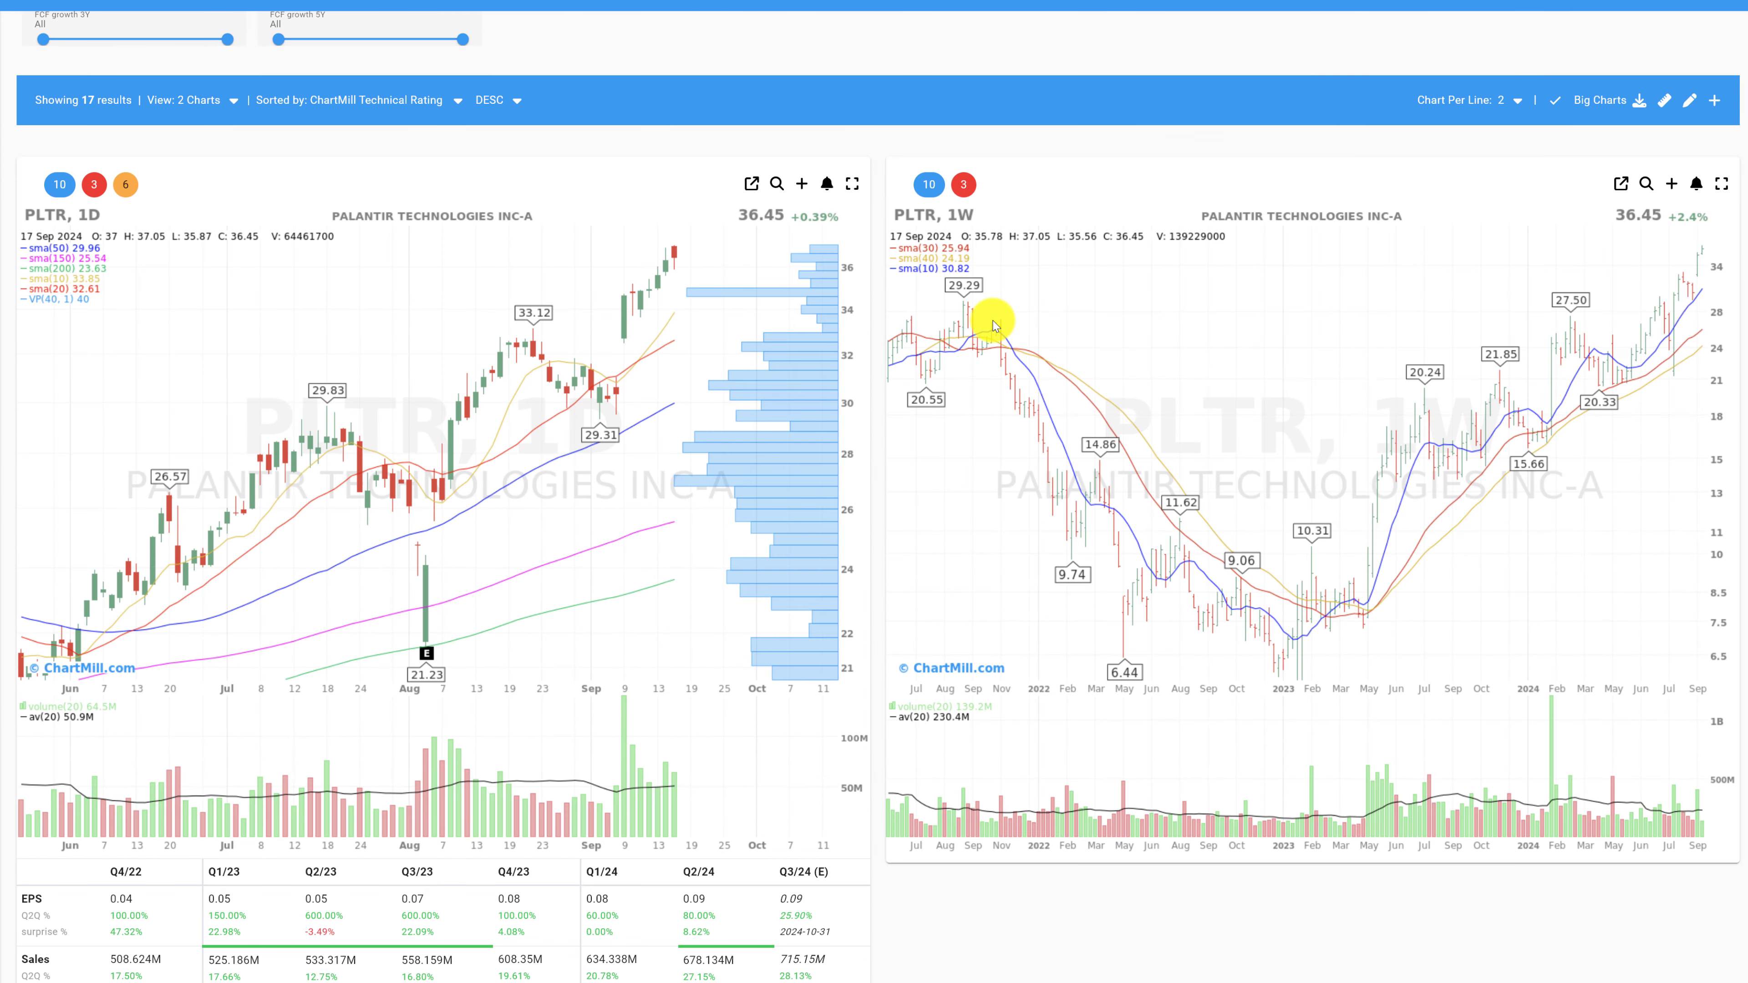
{"action": "scroll", "coordinate": [1735, 103], "scroll_direction": "up", "scroll_amount": 6}
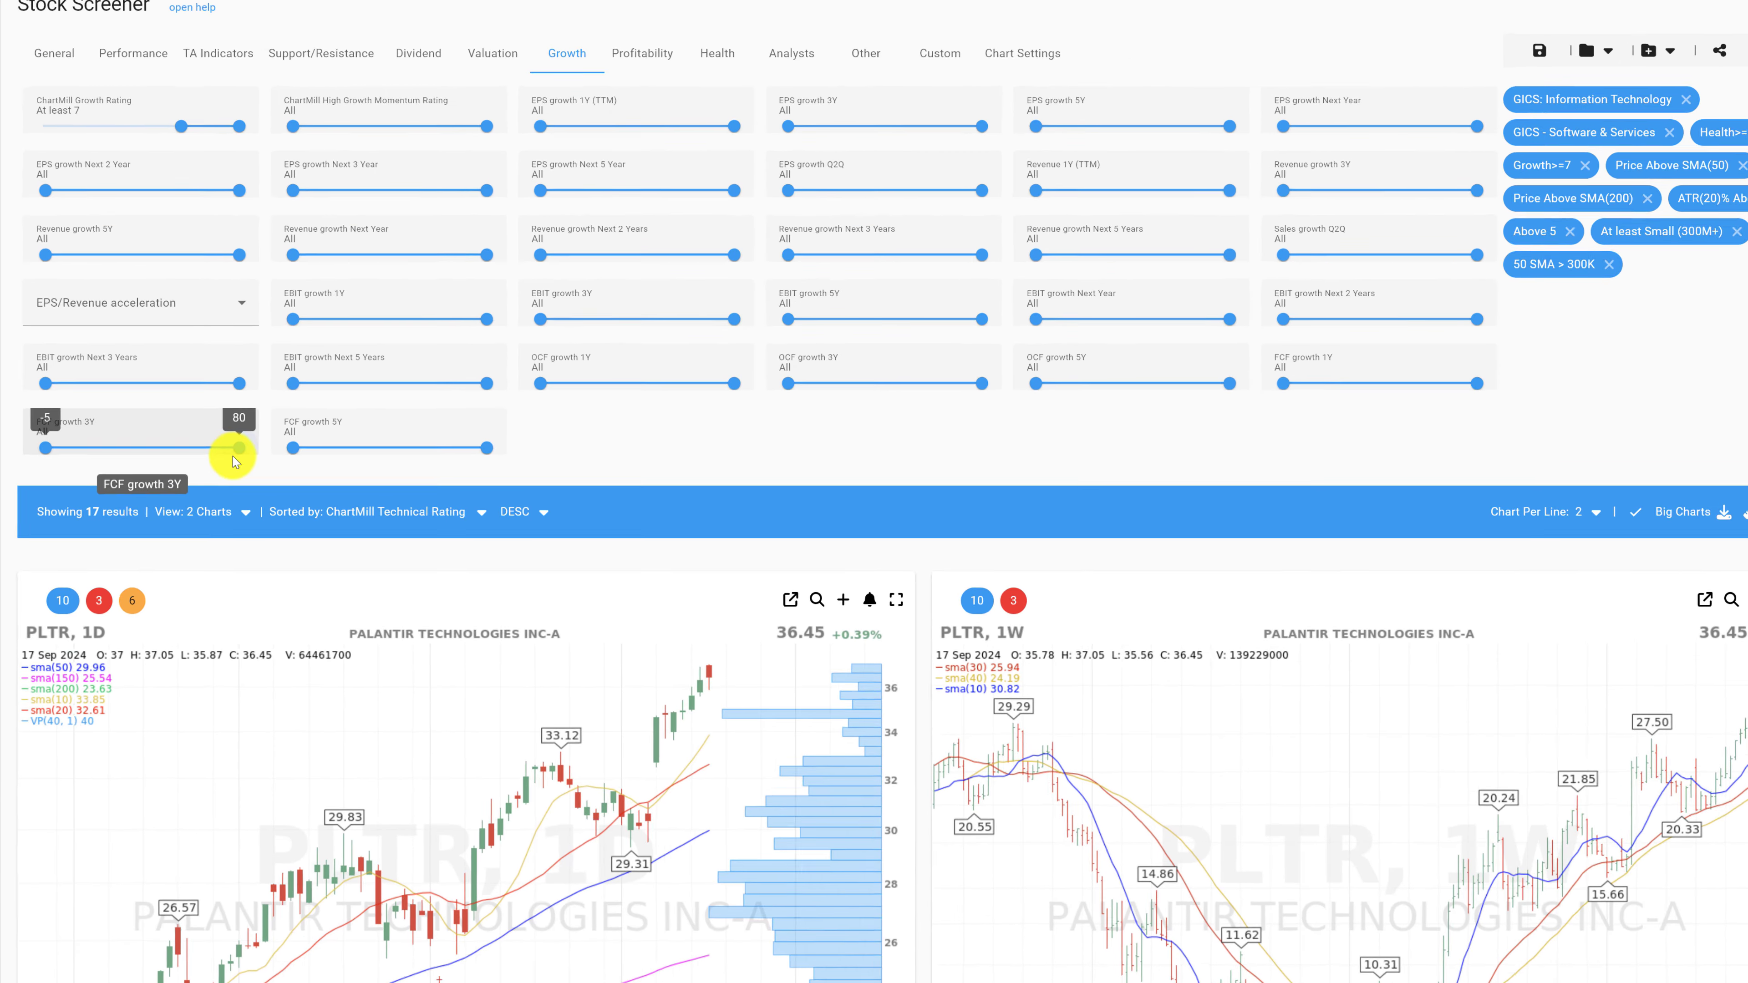
Step: Browse the available result views and display the results as the Overview Table
{"action": "left_click", "coordinate": [245, 512]}
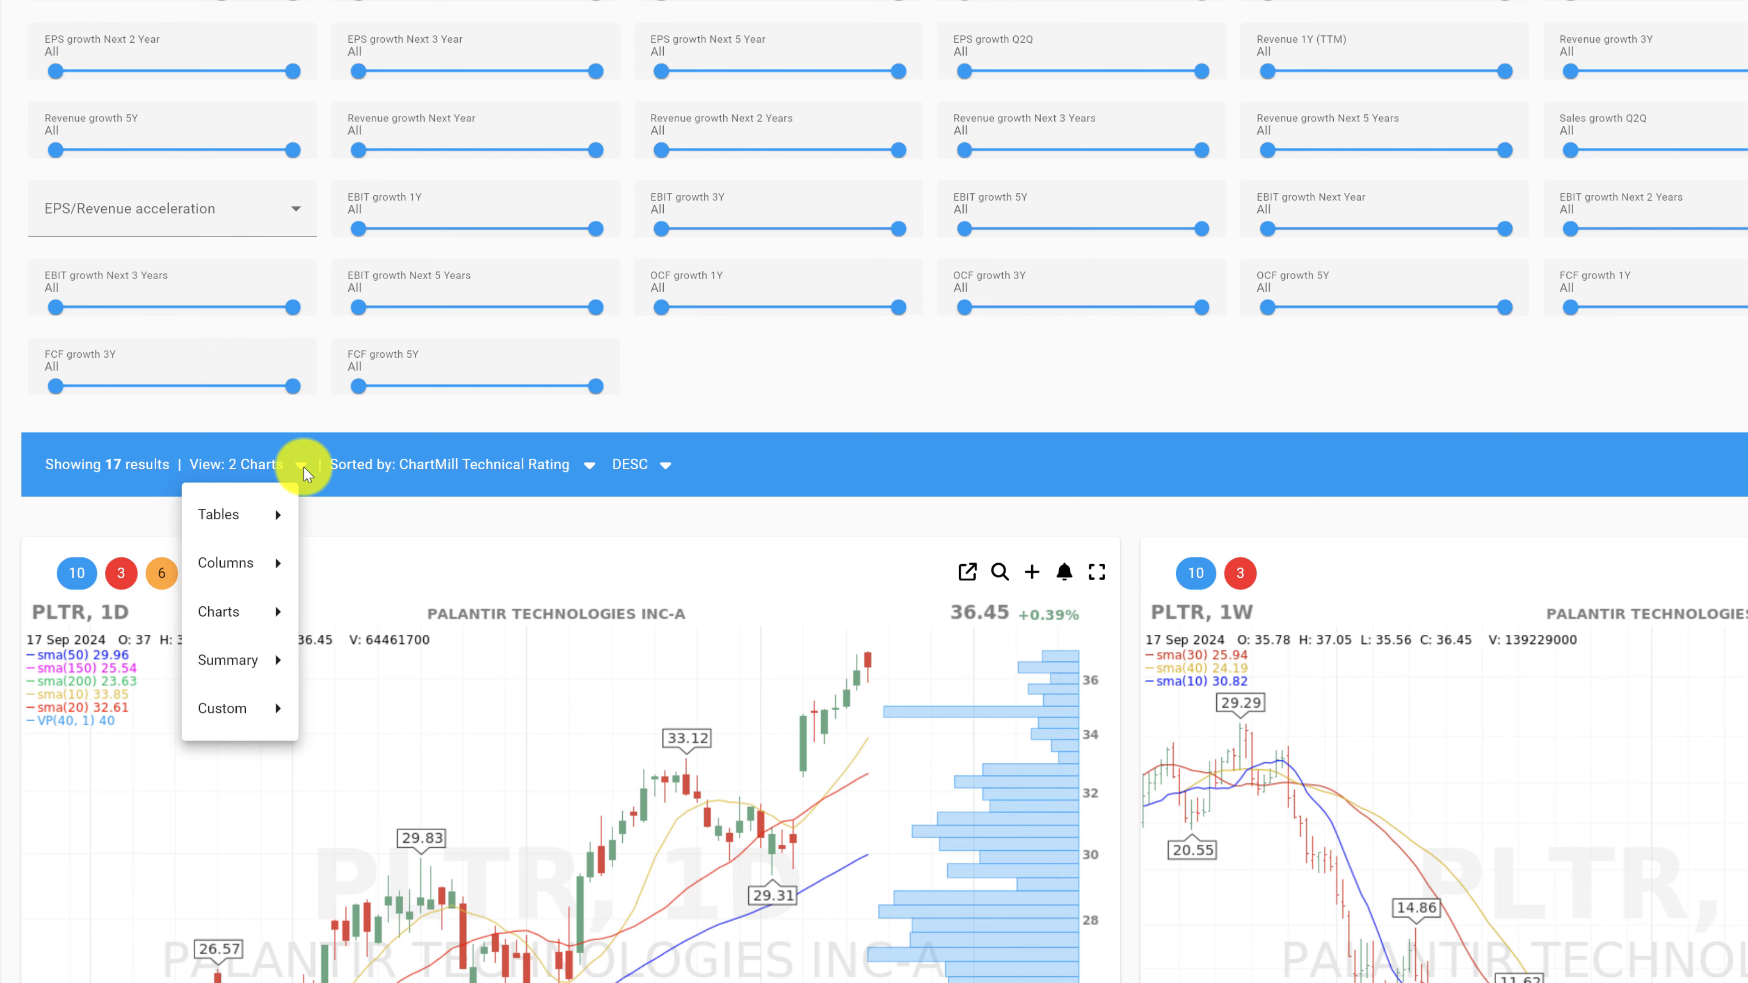
{"action": "mouse_move", "coordinate": [282, 514]}
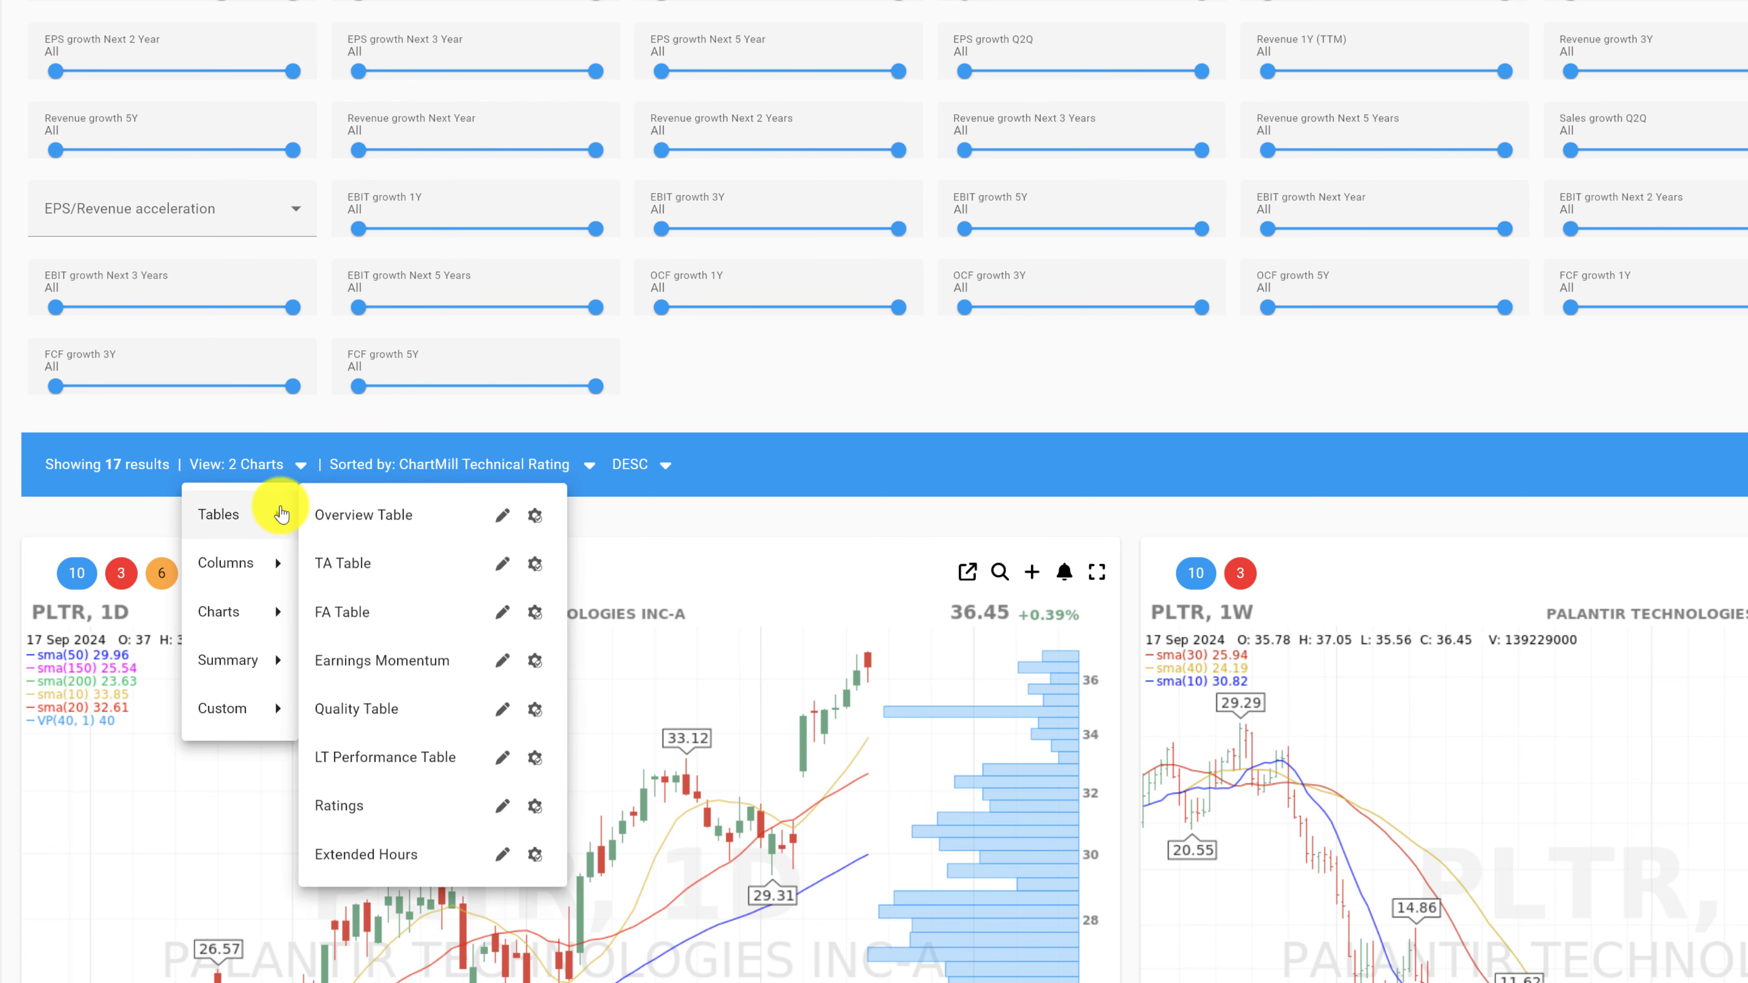
{"action": "mouse_move", "coordinate": [269, 562]}
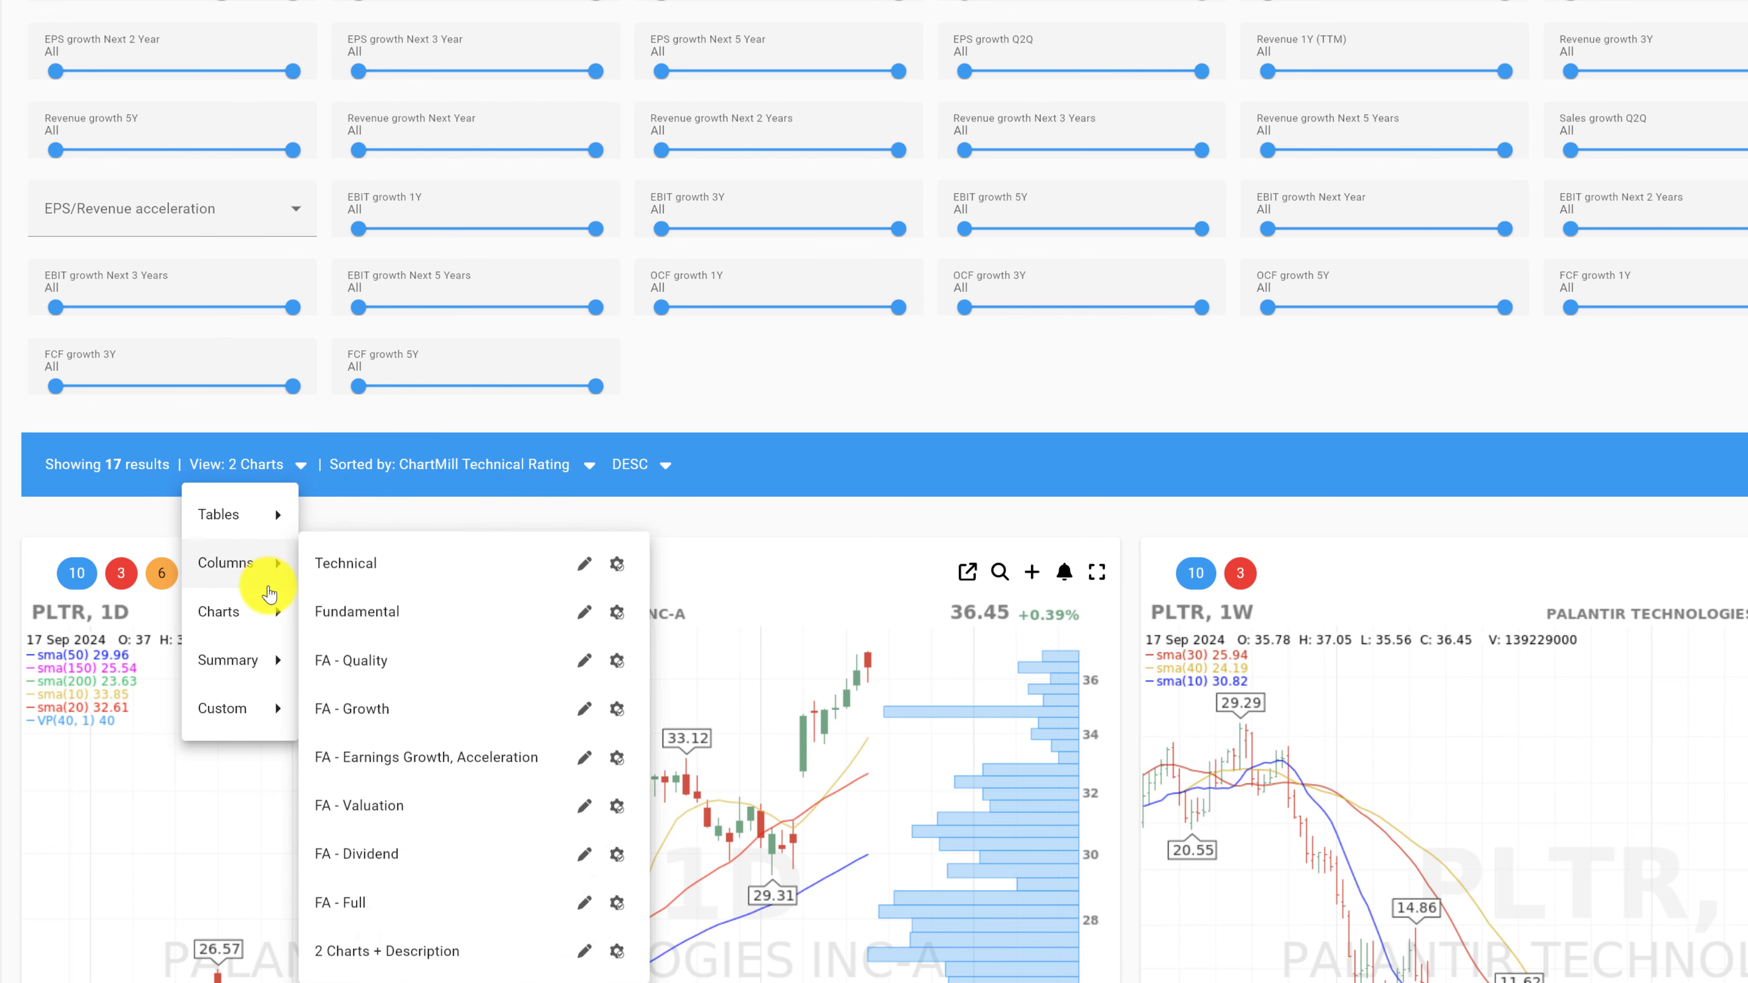
{"action": "mouse_move", "coordinate": [271, 611]}
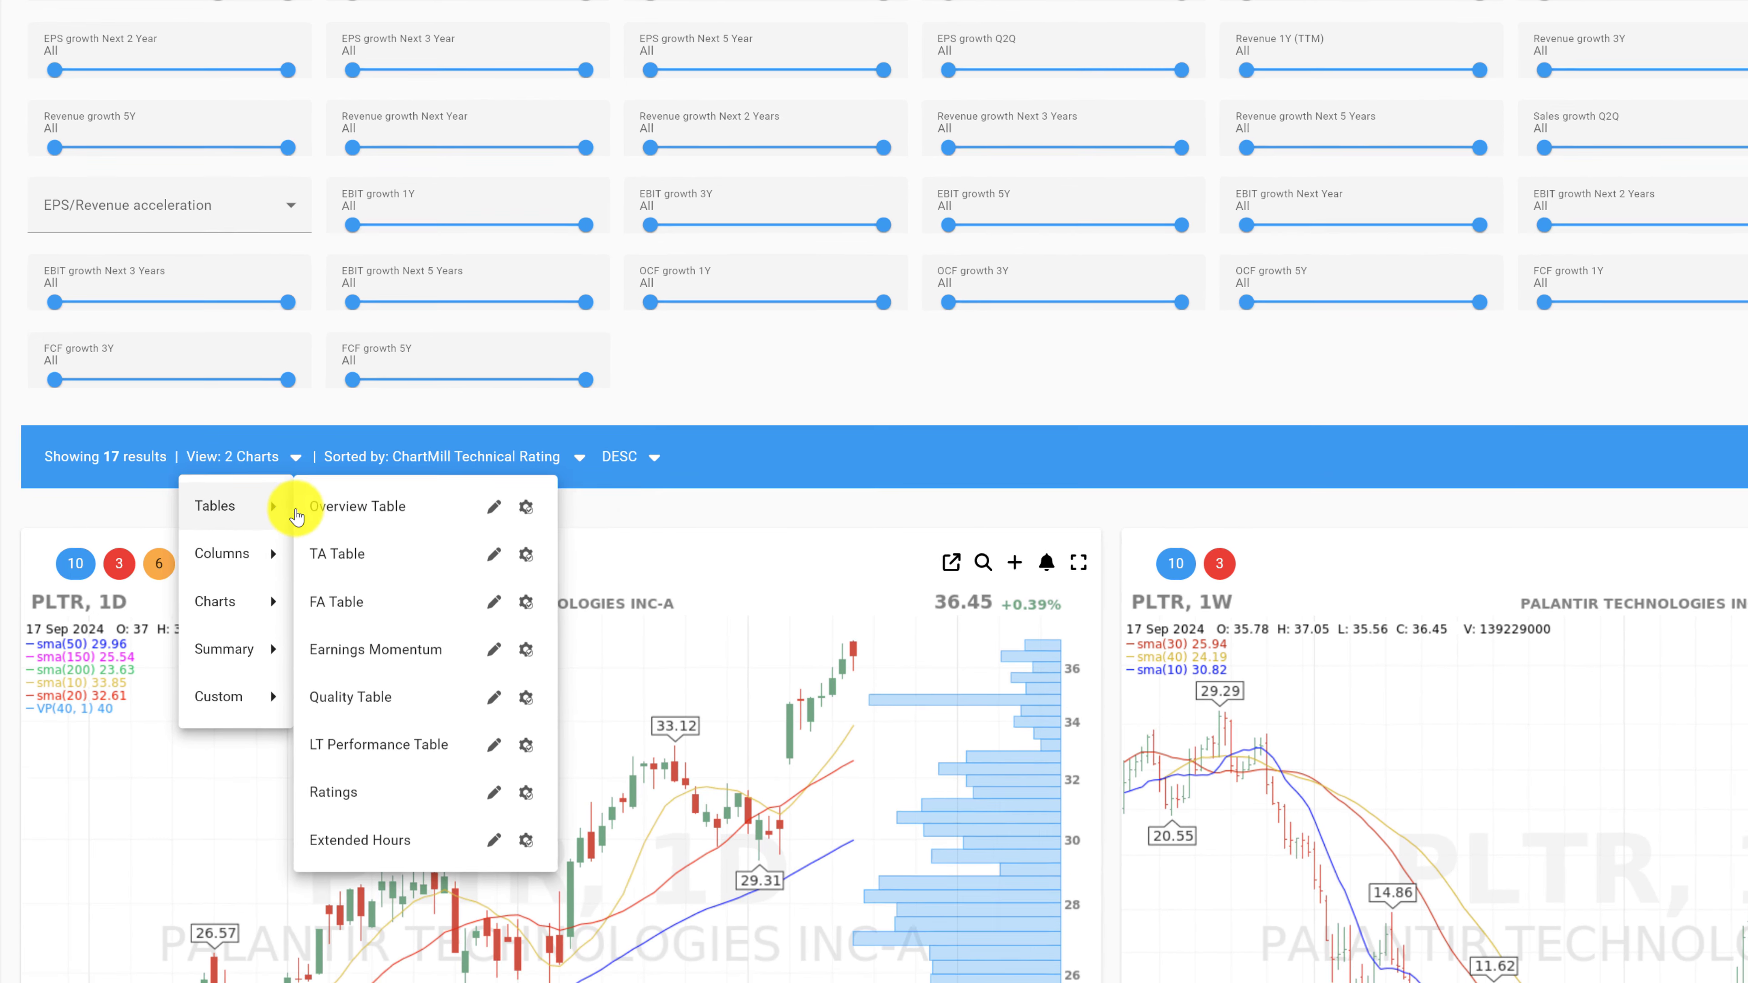
{"action": "left_click", "coordinate": [346, 515]}
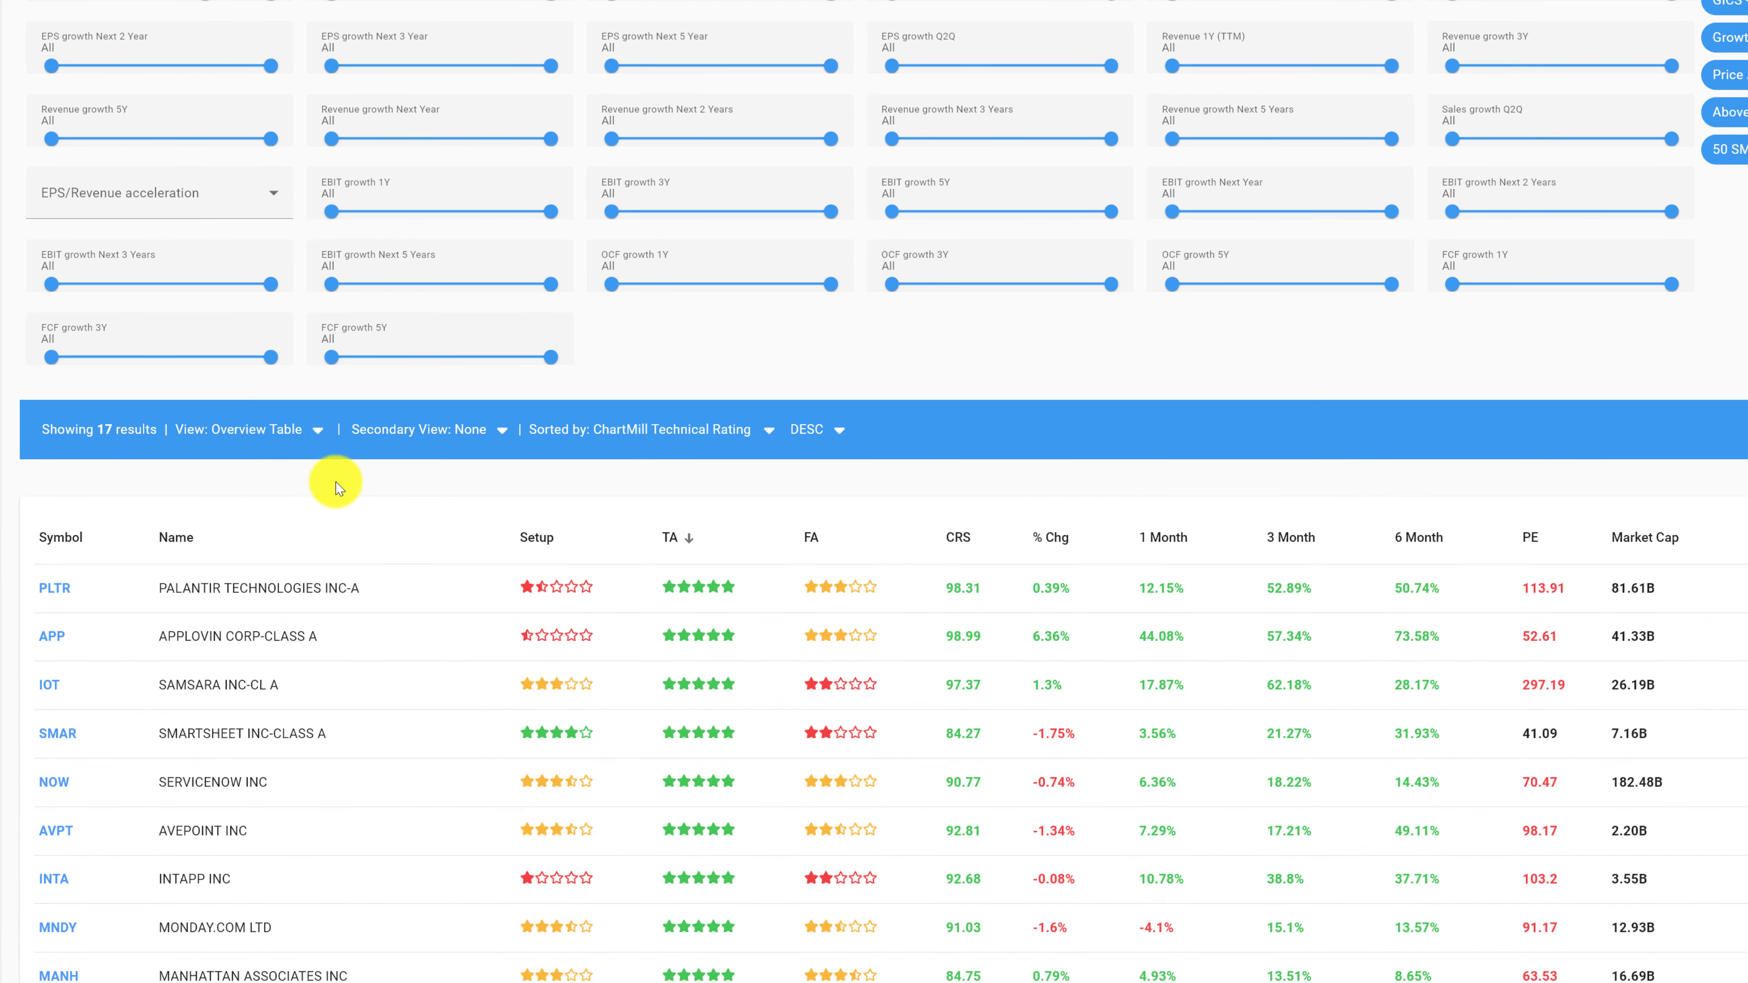
Step: Sort the overview table by market cap in descending order, and re-sort it by price/earnings in ascending order
{"action": "left_click", "coordinate": [1640, 543]}
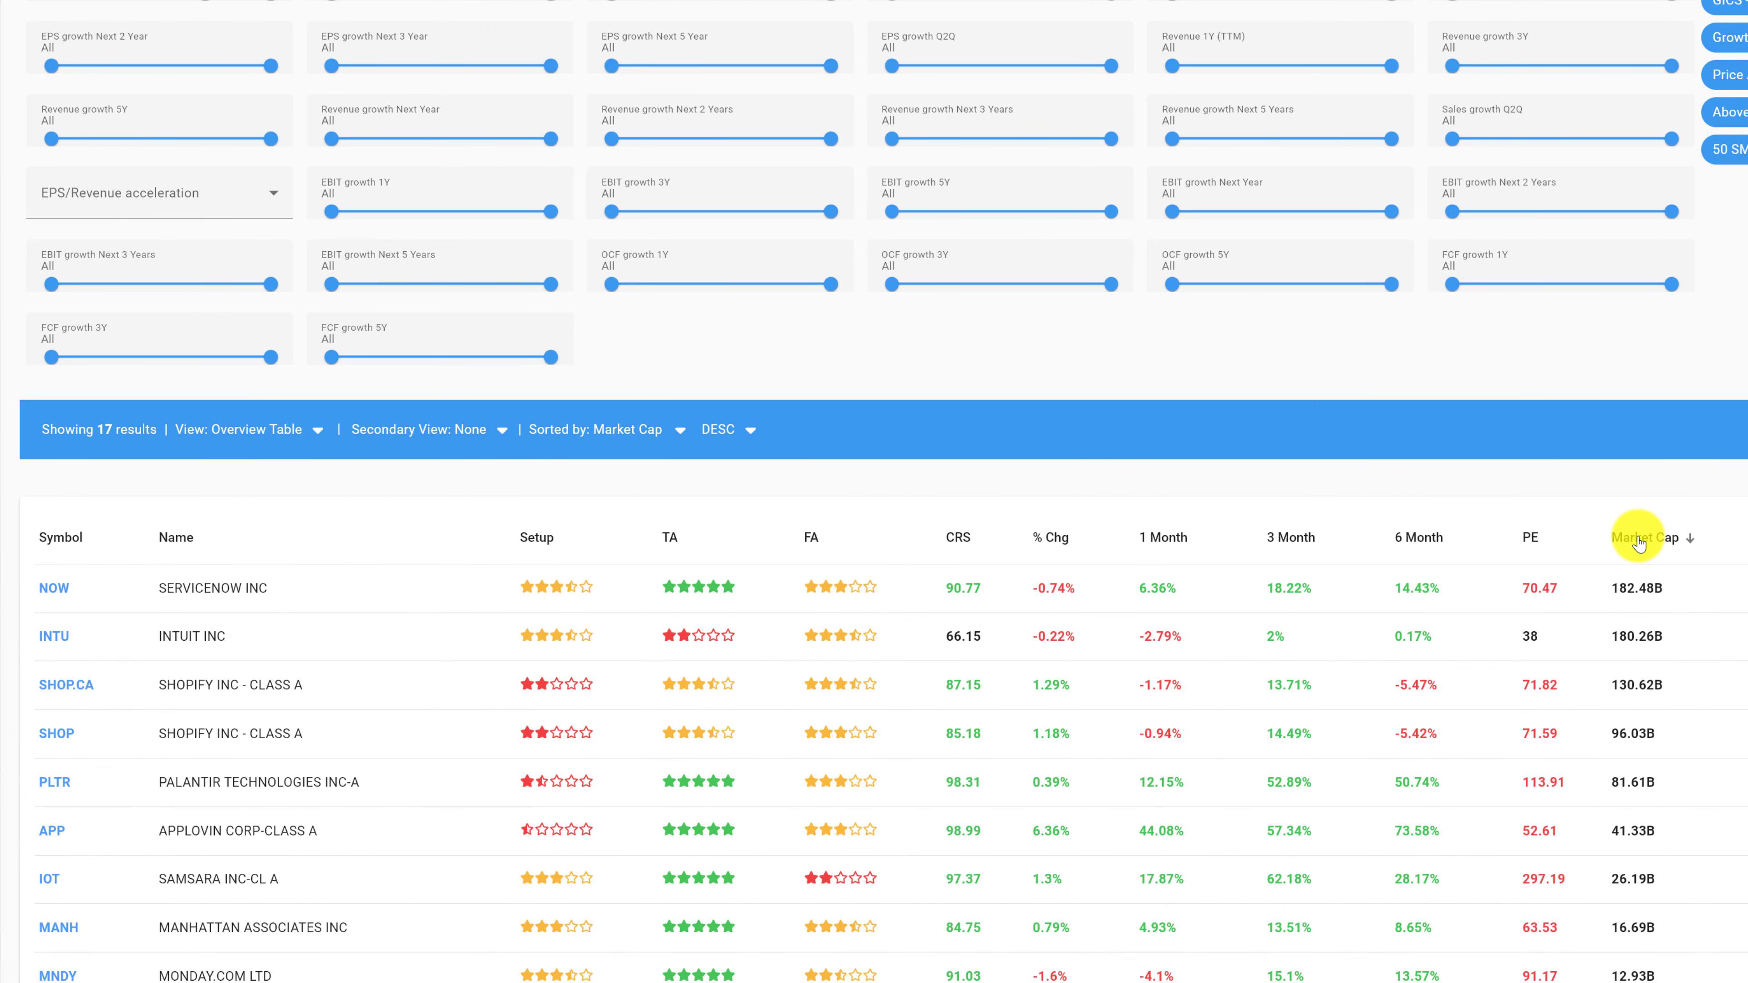
{"action": "left_click", "coordinate": [1537, 542]}
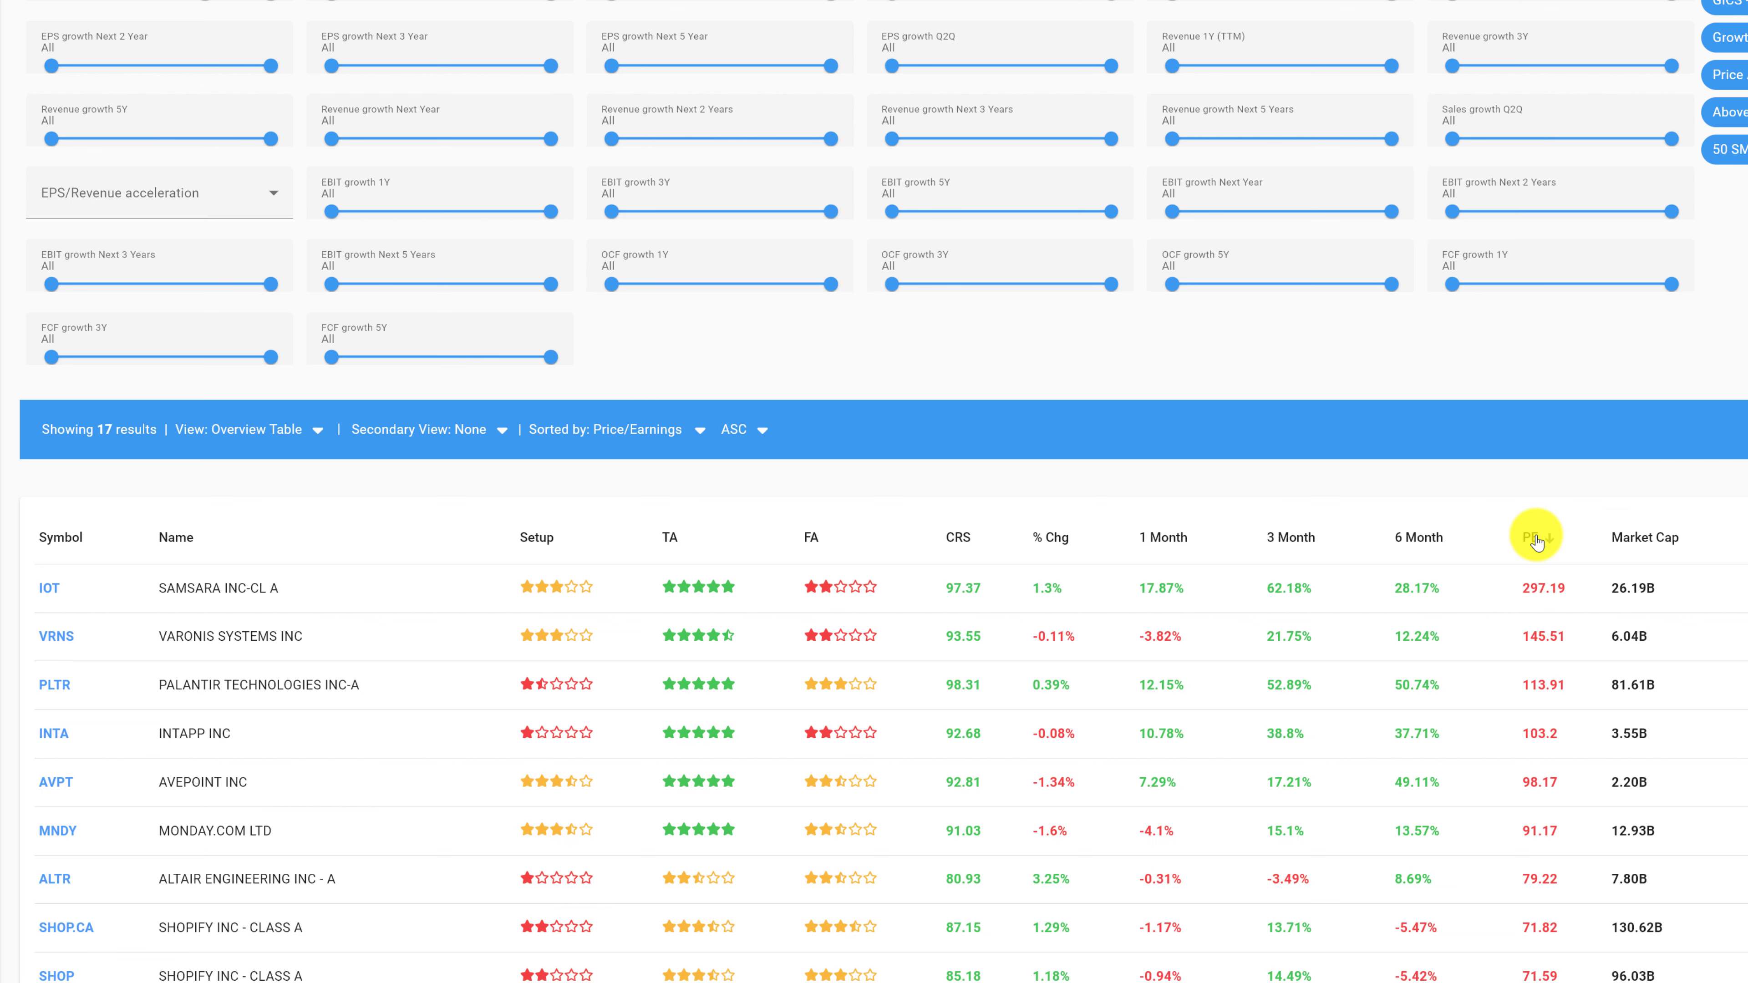
{"action": "left_click", "coordinate": [1537, 543]}
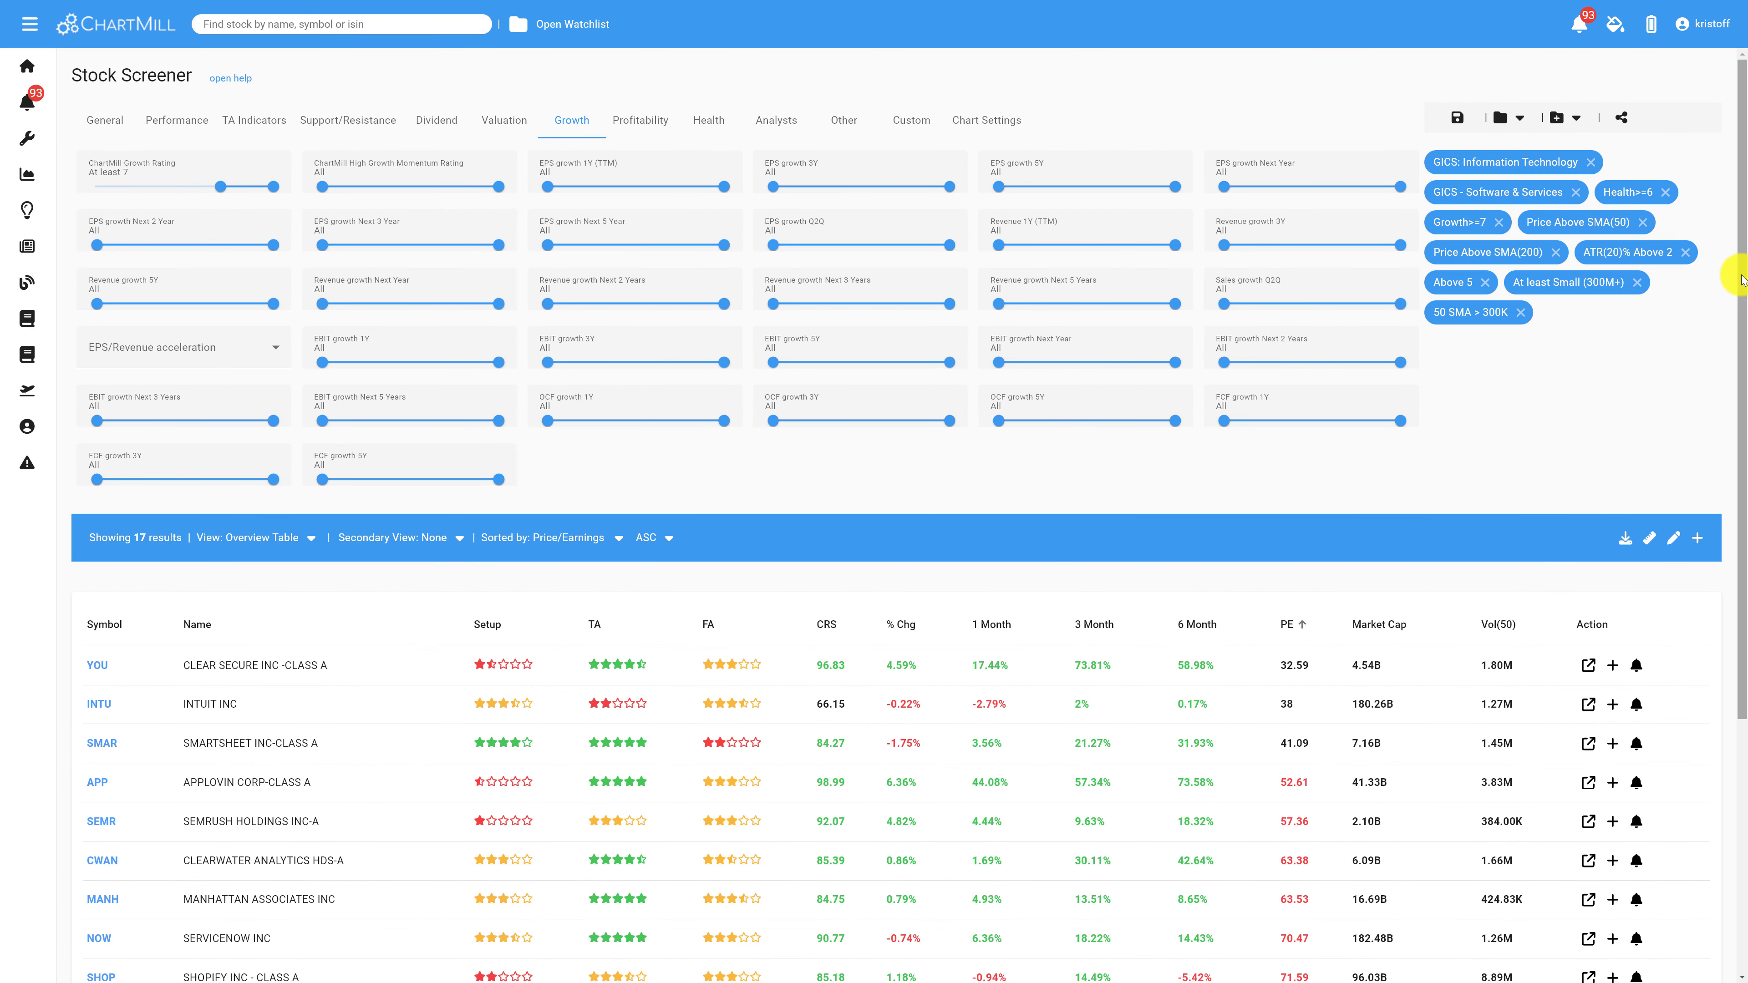
Step: Open the Clear Secure (YOU) stock page and look through its technical analysis, fundamental analysis, financials and estimates
{"action": "left_click_drag", "start_coordinate": [1739, 276], "coordinate": [1741, 546]}
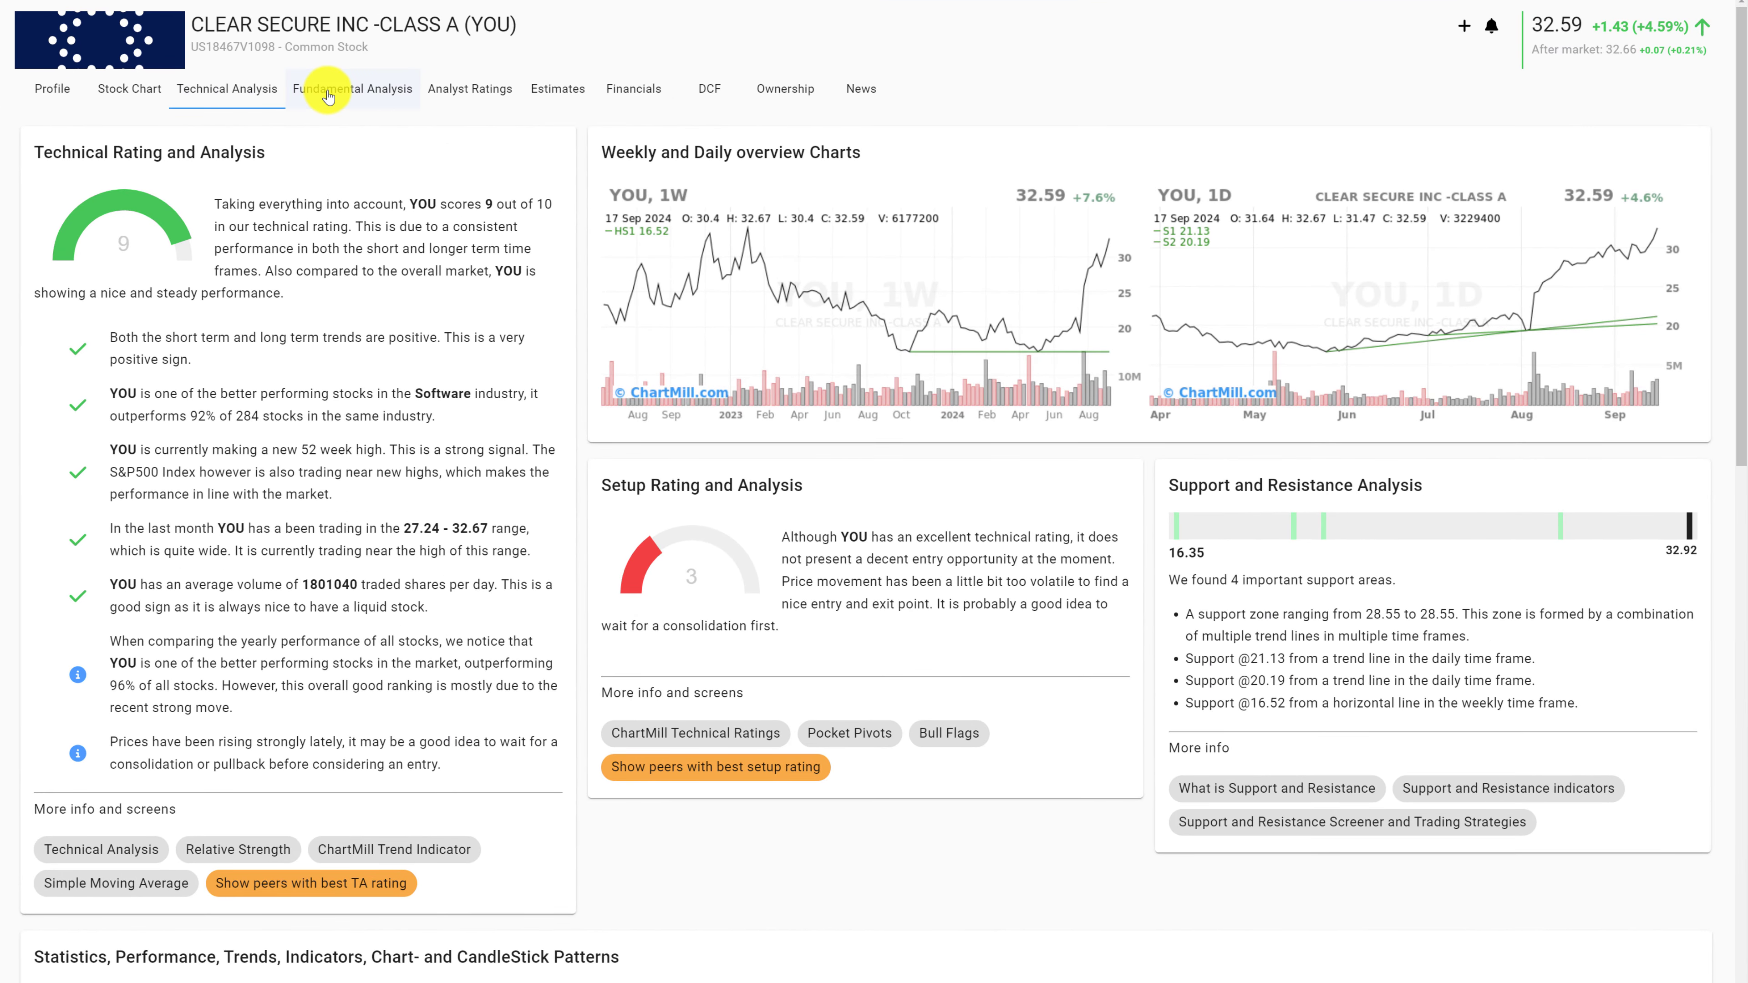
{"action": "left_click", "coordinate": [328, 91]}
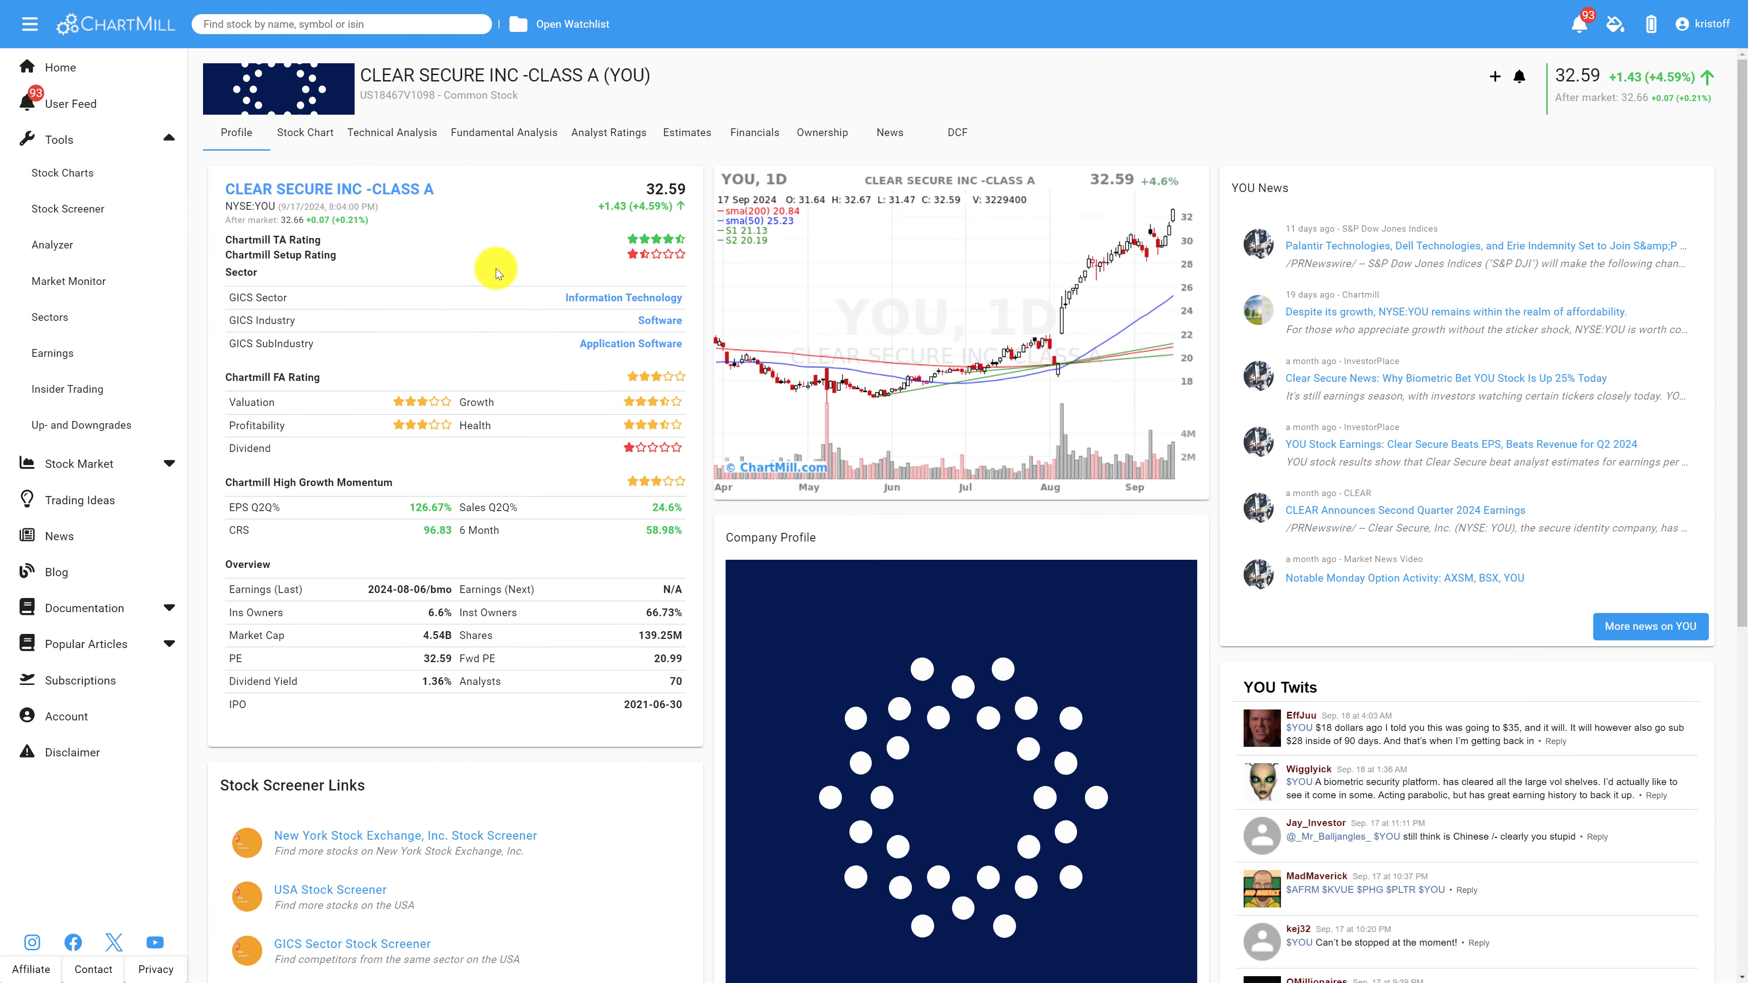
{"action": "left_click", "coordinate": [749, 131]}
{"action": "left_click", "coordinate": [692, 132]}
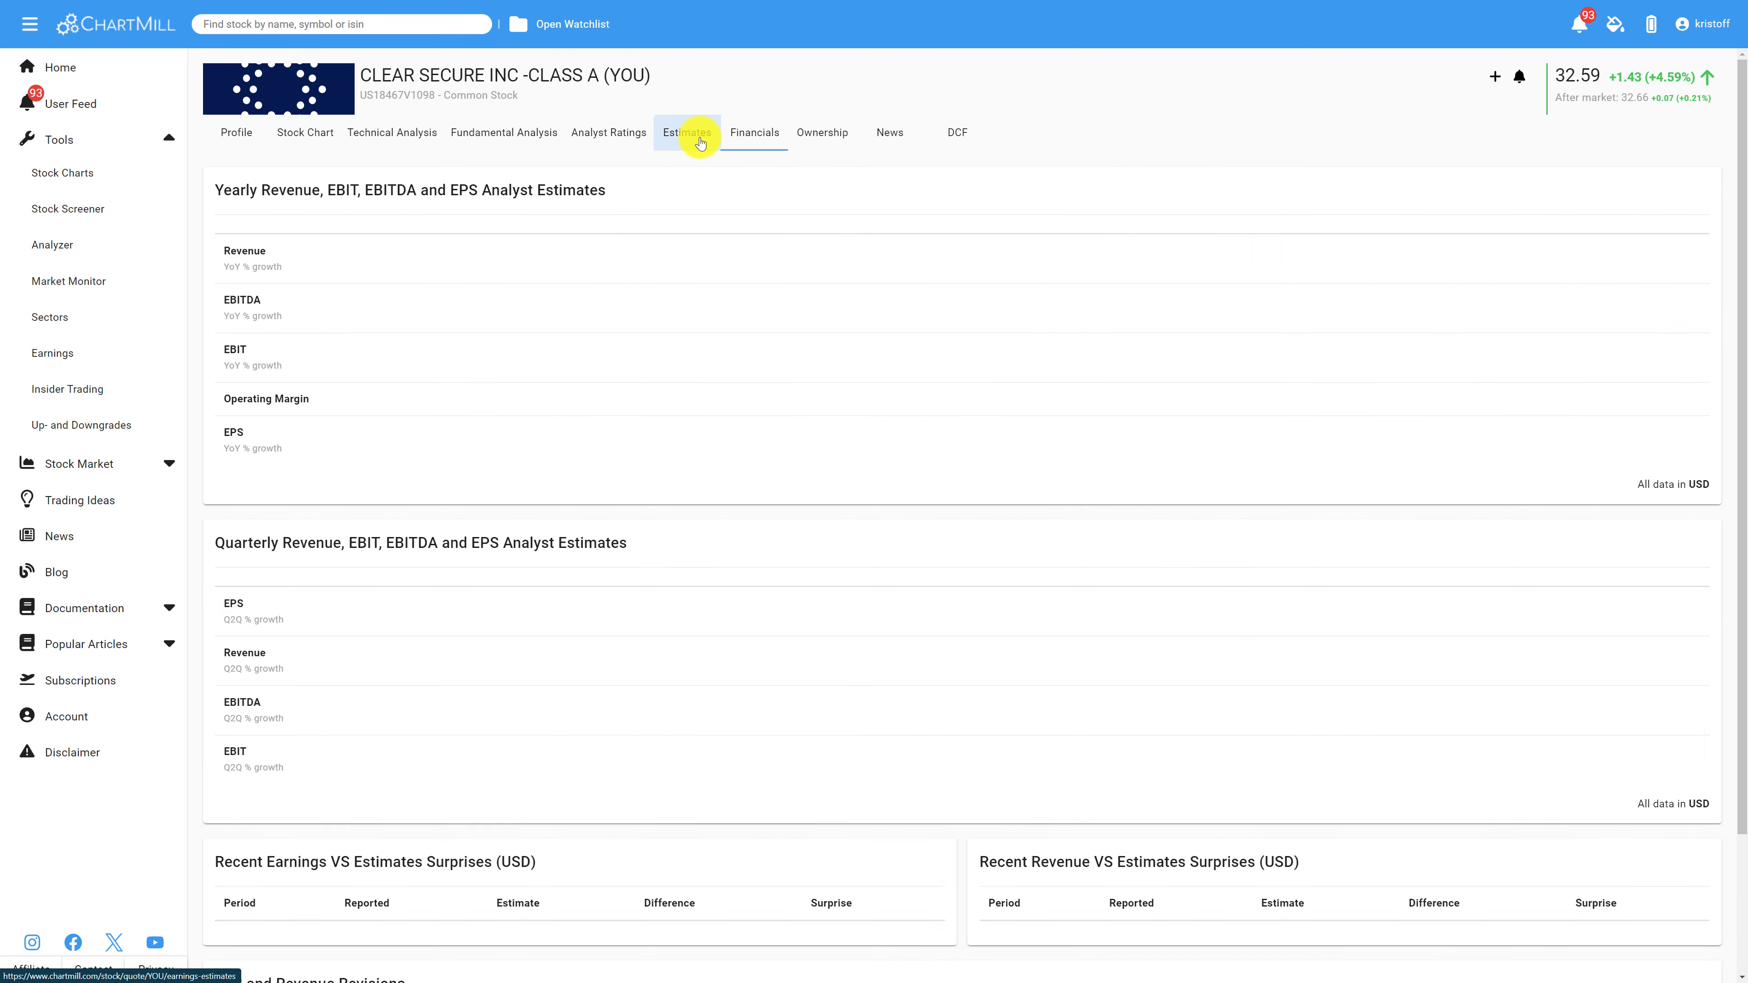
Step: Examine the analyst ratings and ownership data for Clear Secure, and return to the stock screener results
{"action": "left_click", "coordinate": [632, 141]}
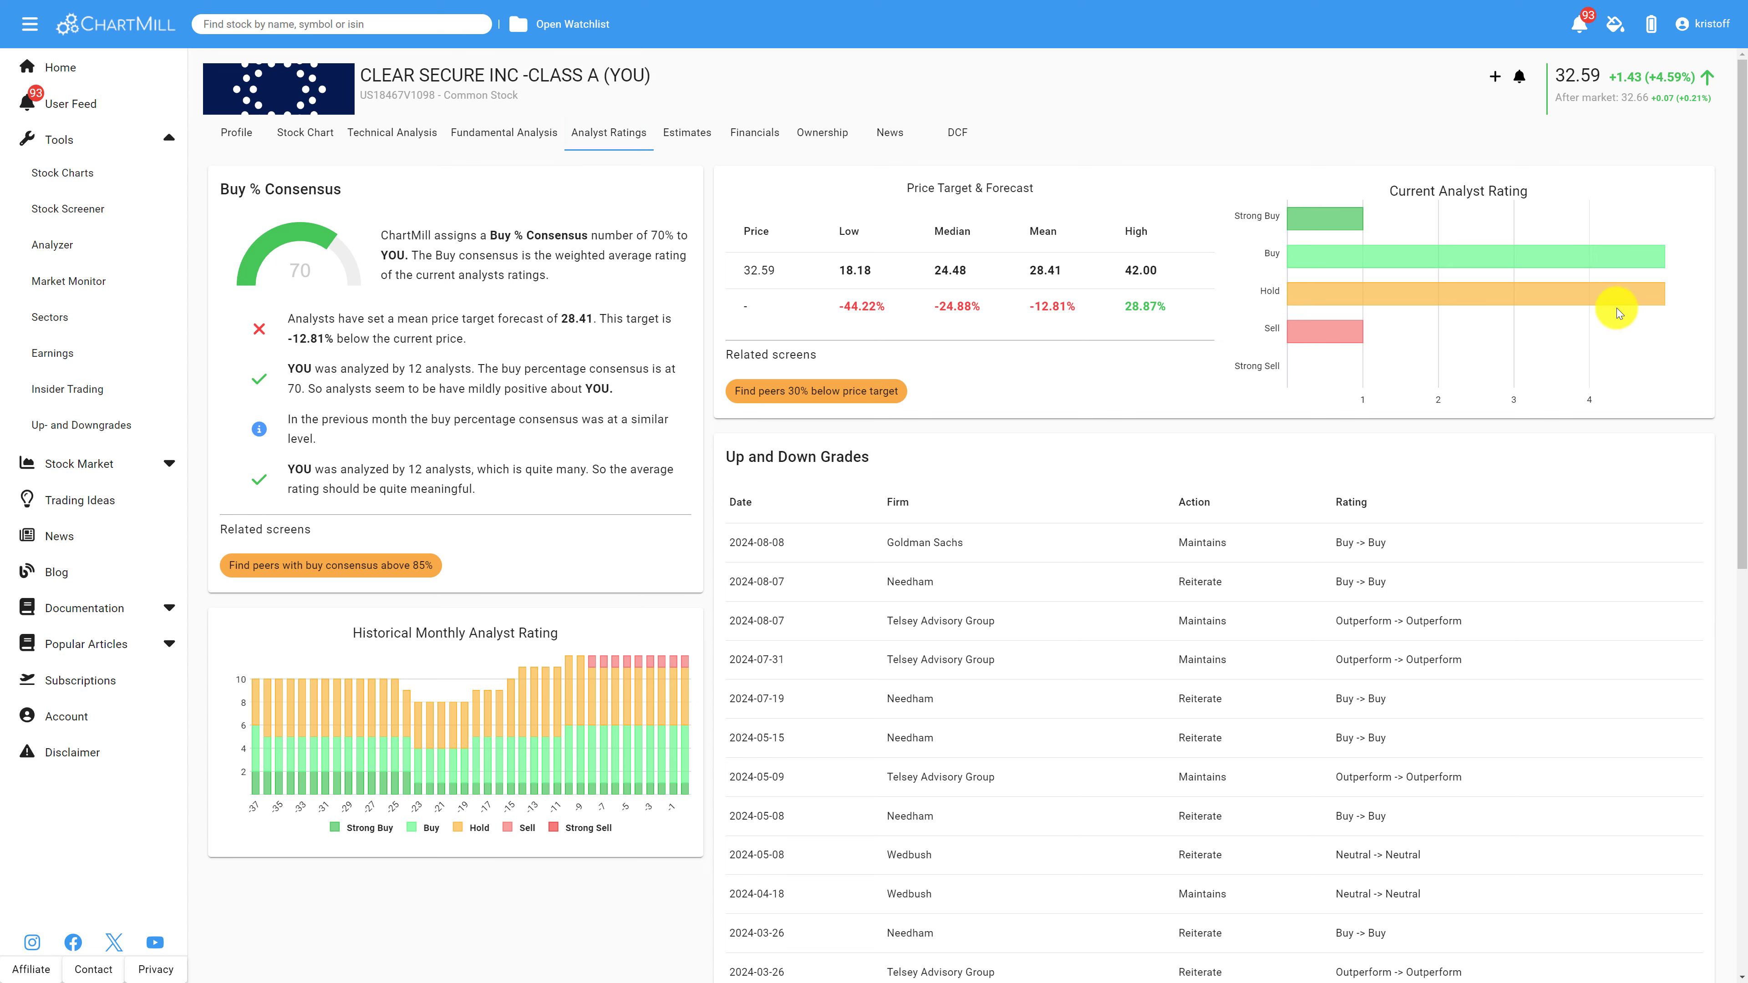
{"action": "mouse_move", "coordinate": [1740, 314]}
{"action": "left_mouse_down"}
{"action": "mouse_move", "coordinate": [1740, 372]}
{"action": "mouse_move", "coordinate": [1741, 289]}
{"action": "left_mouse_up"}
{"action": "left_click", "coordinate": [833, 140]}
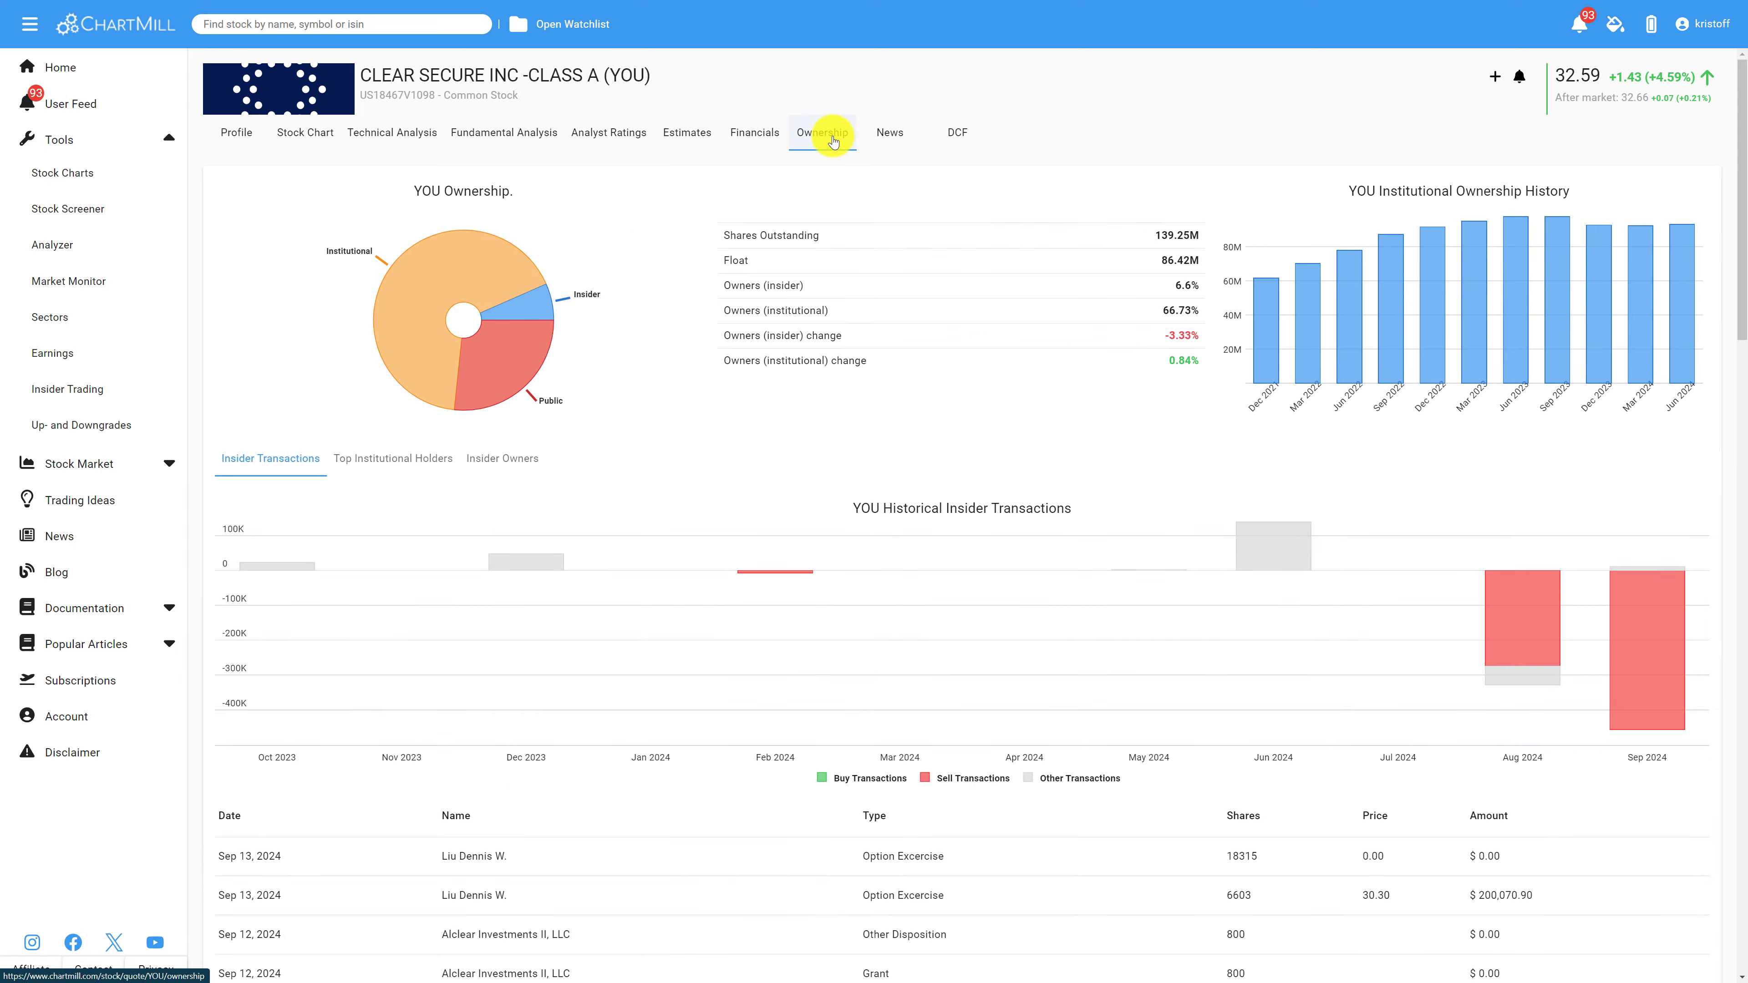
{"action": "key", "text": "alt+Left"}
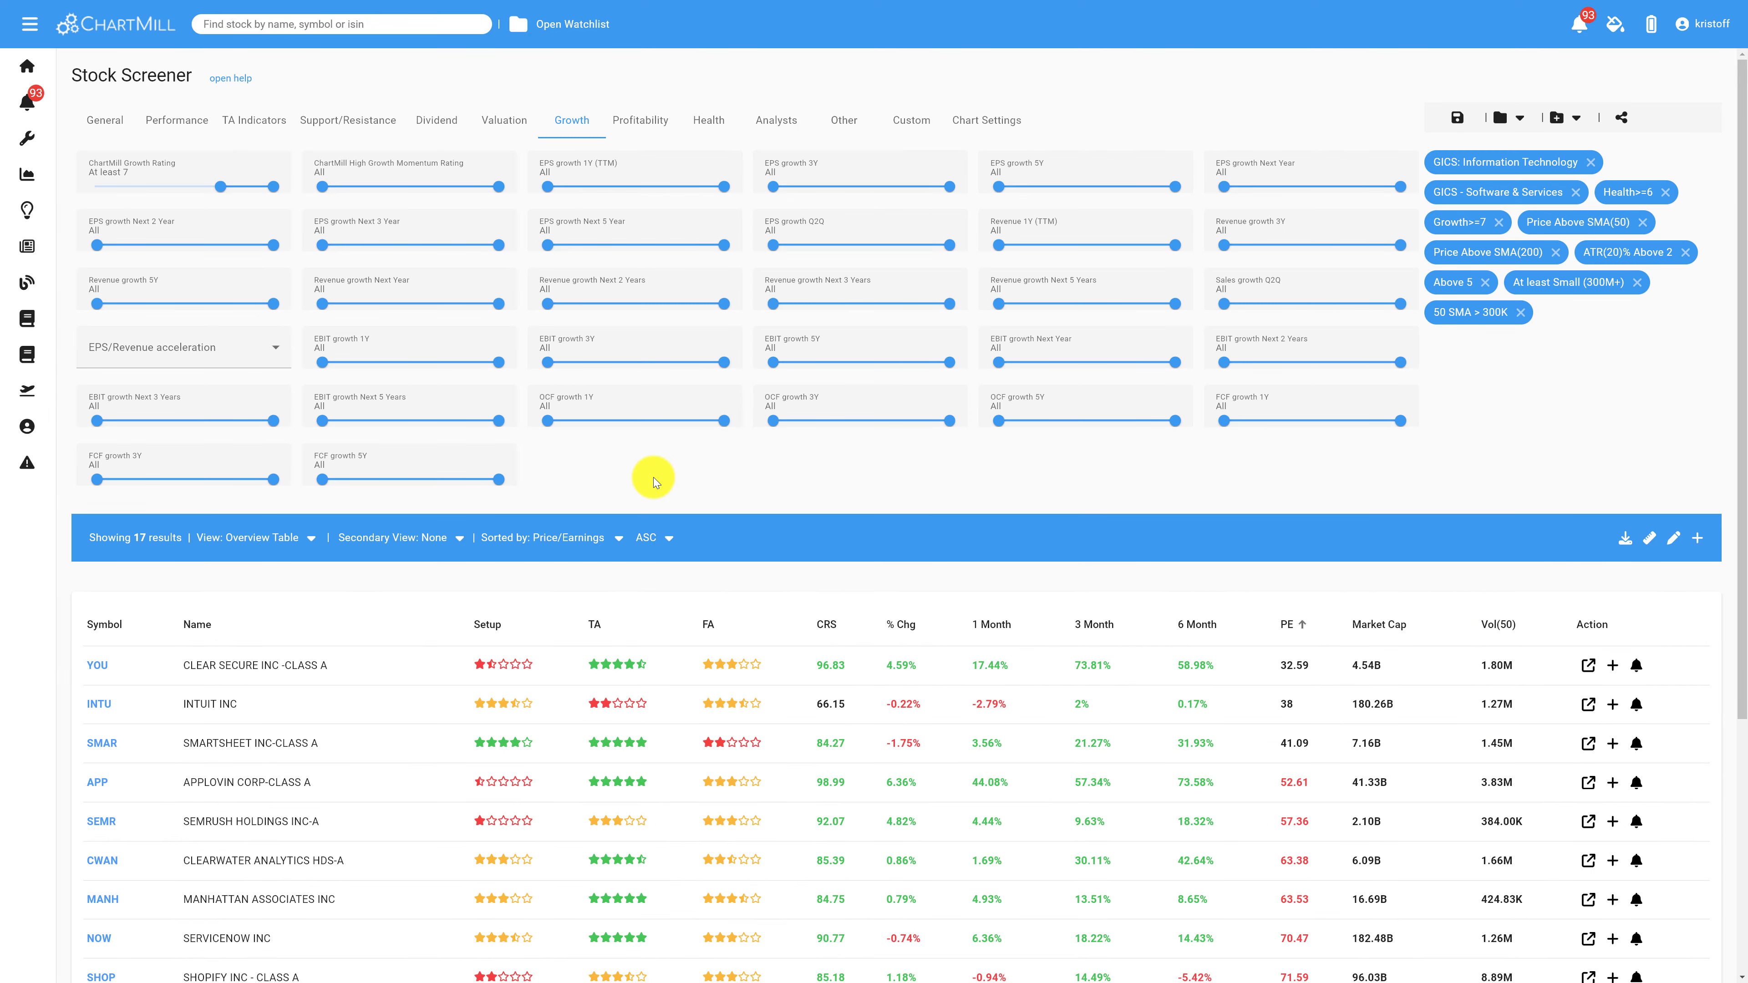
Step: Display the screener results in the Charts view with 4 charts per line
{"action": "left_click", "coordinate": [337, 554]}
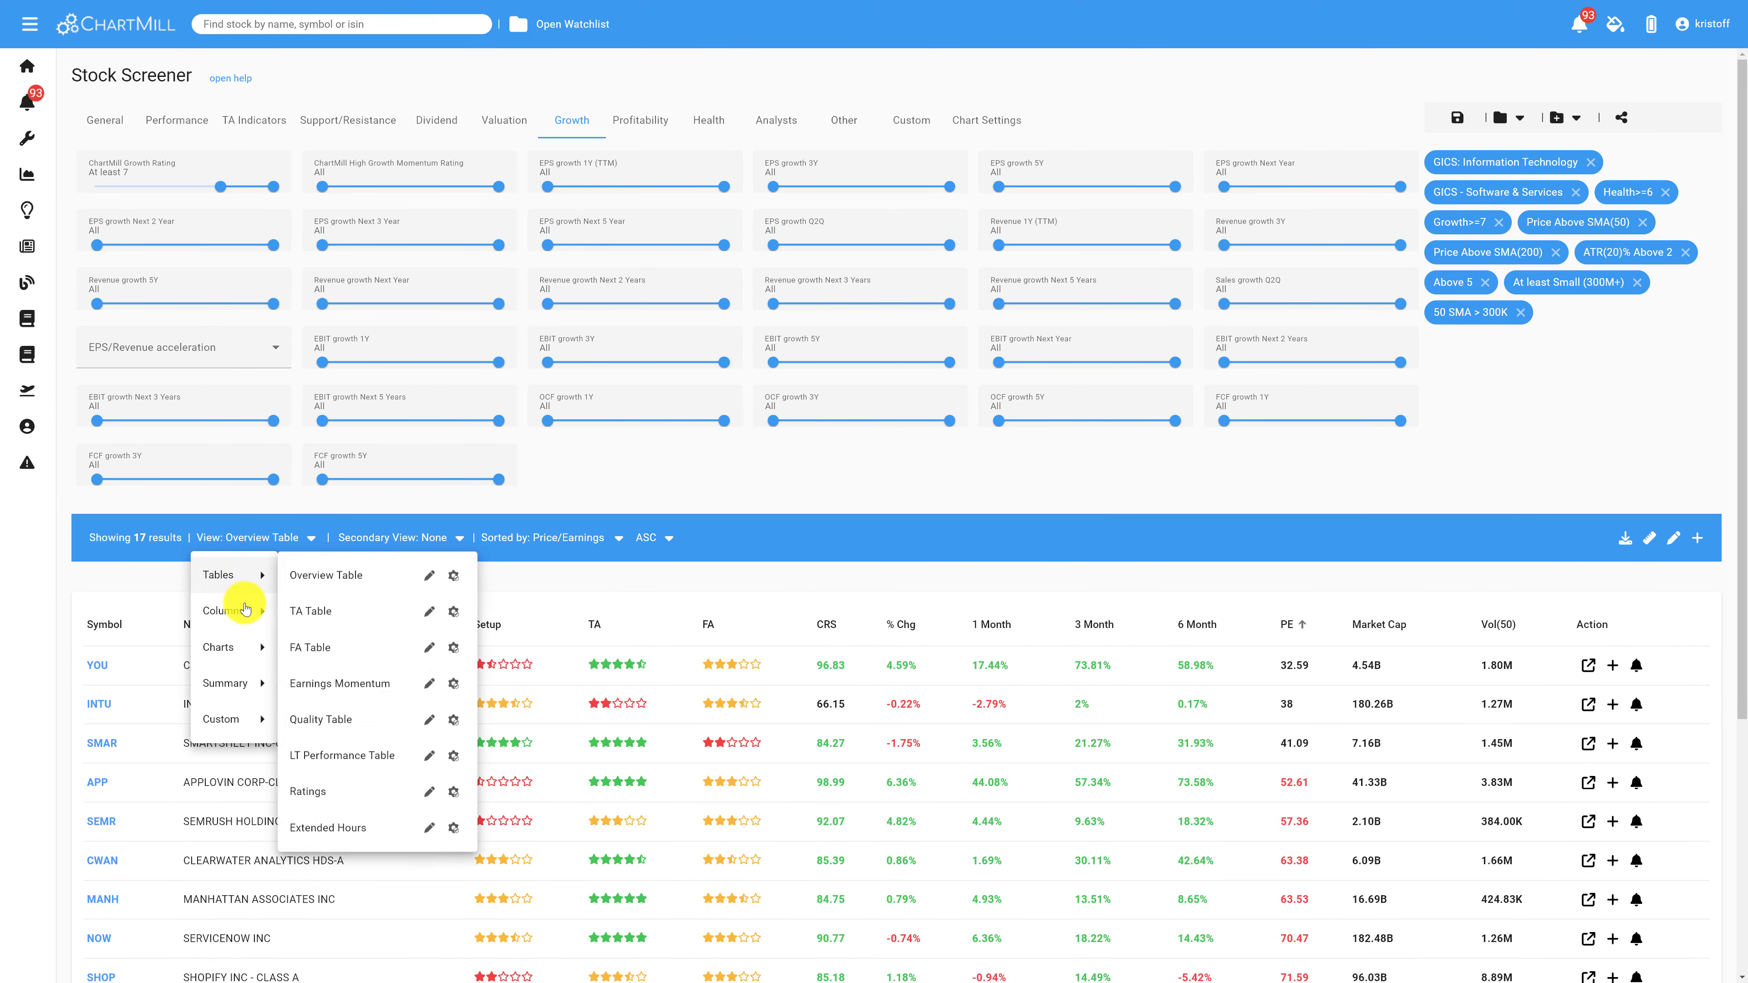
{"action": "mouse_move", "coordinate": [227, 648]}
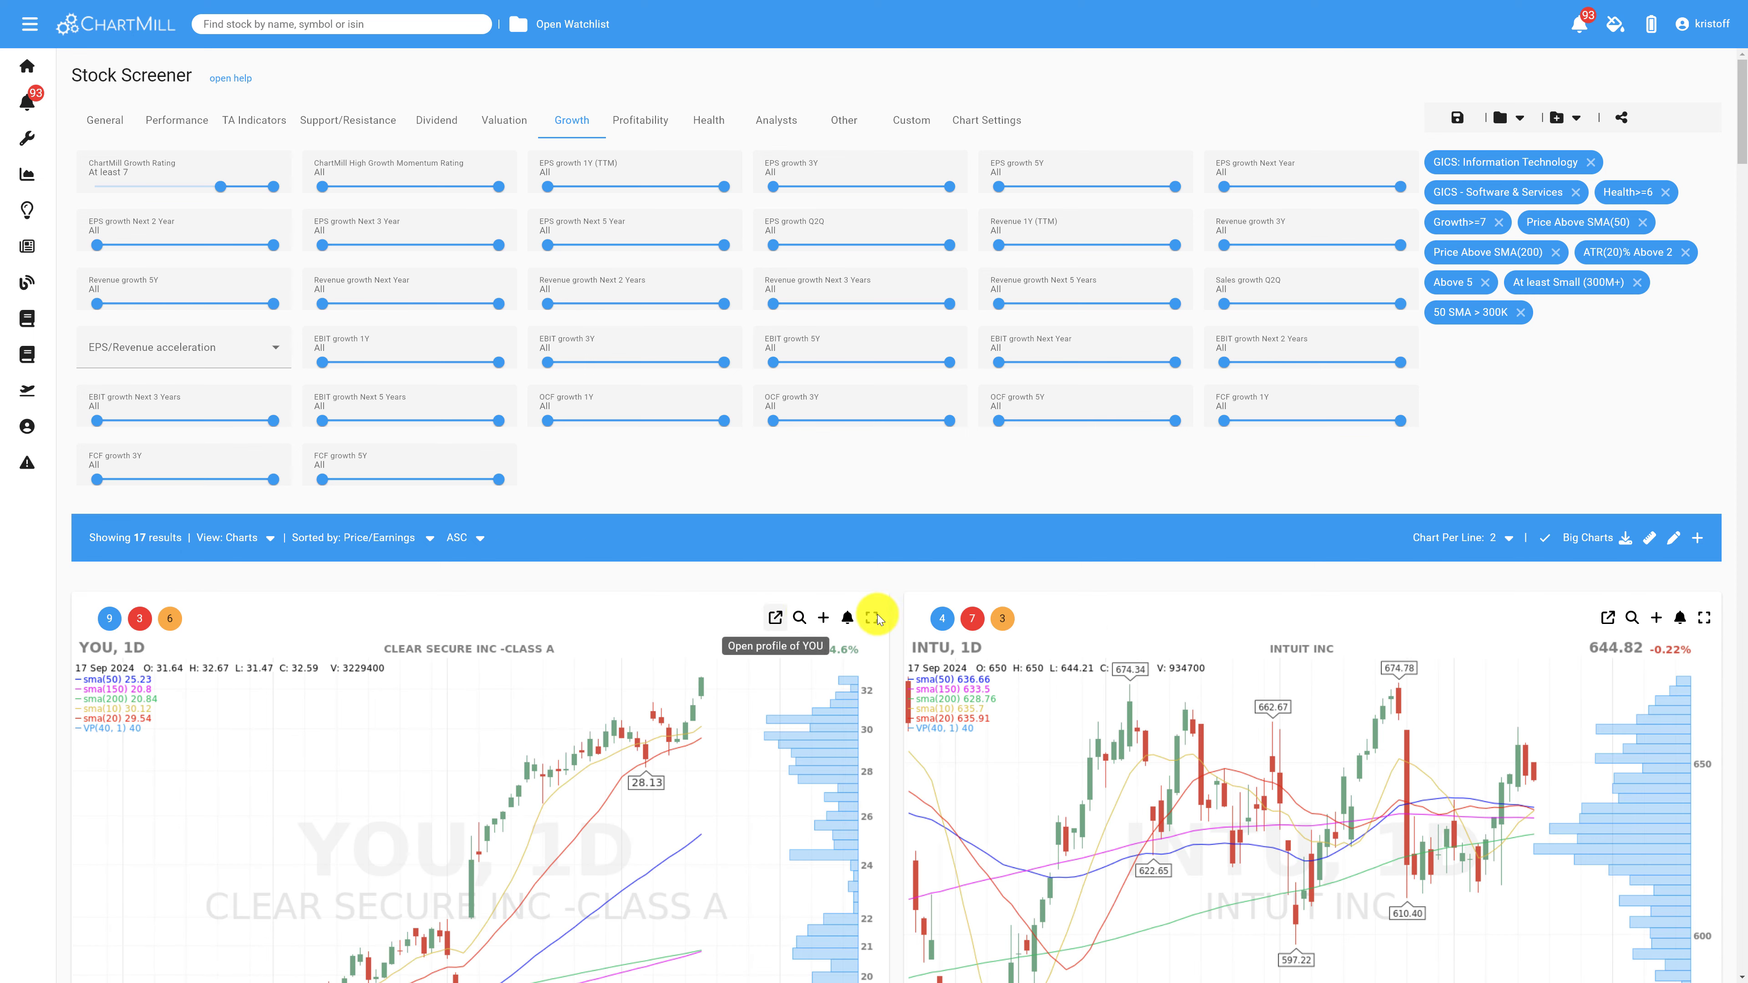
{"action": "left_click", "coordinate": [1504, 541]}
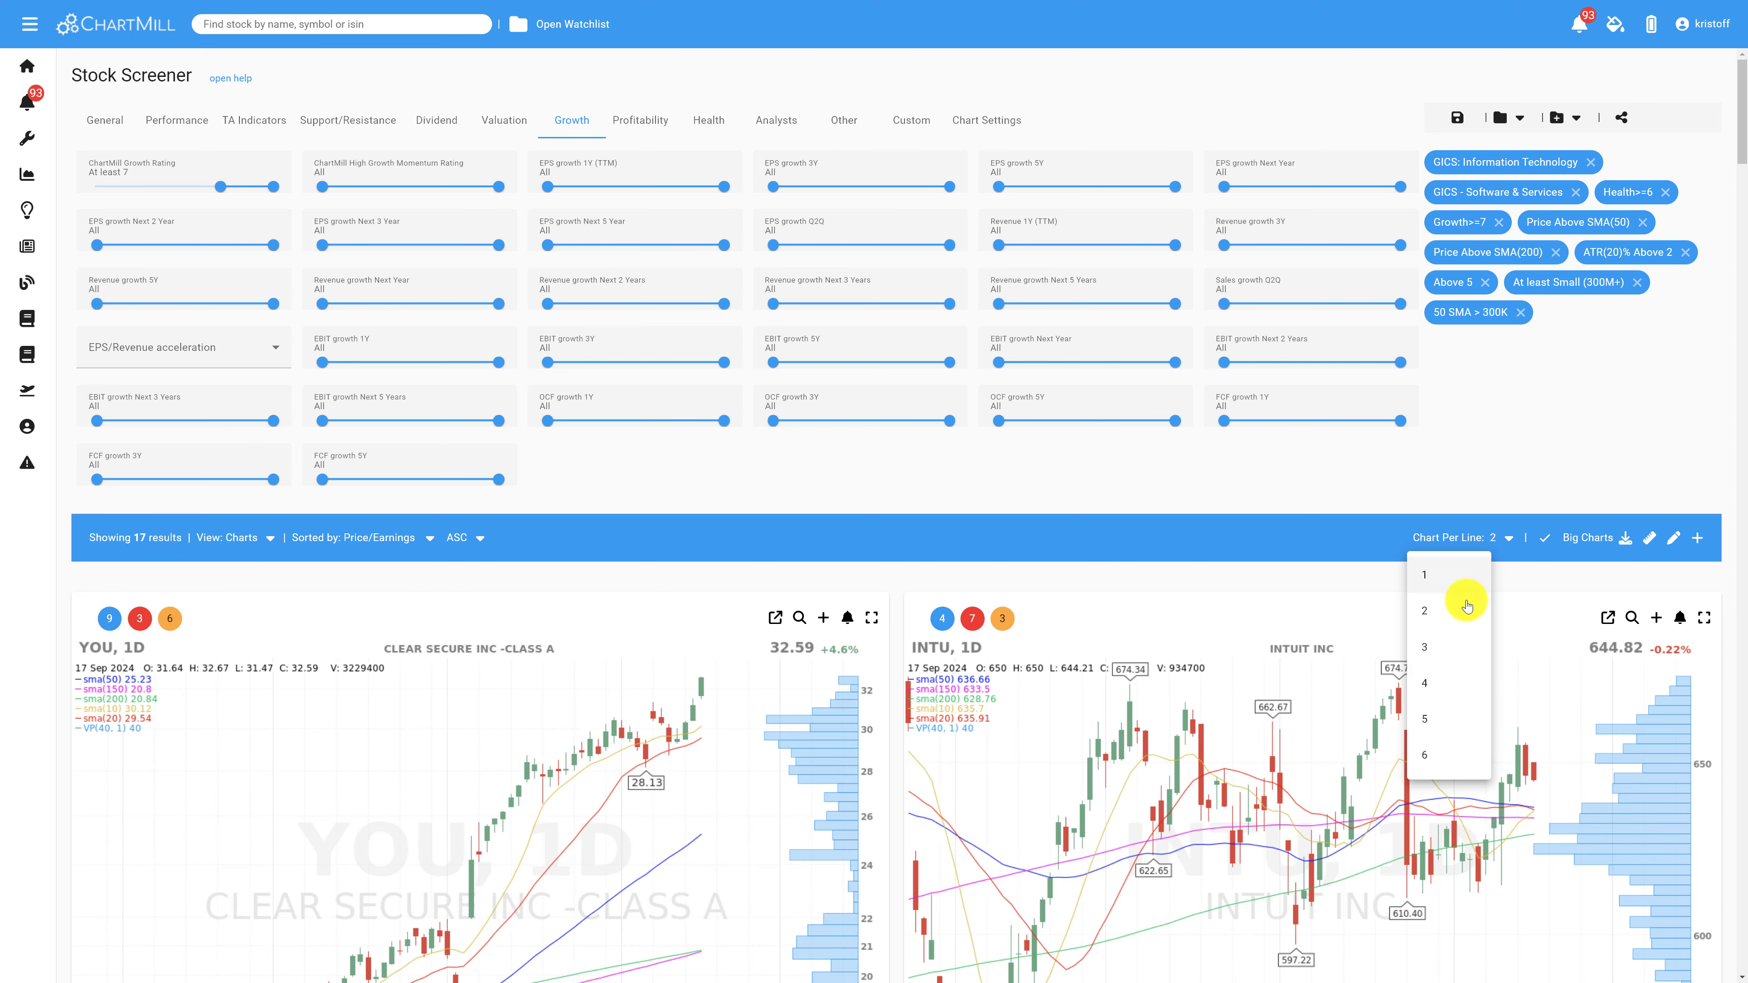
{"action": "left_click", "coordinate": [1442, 683]}
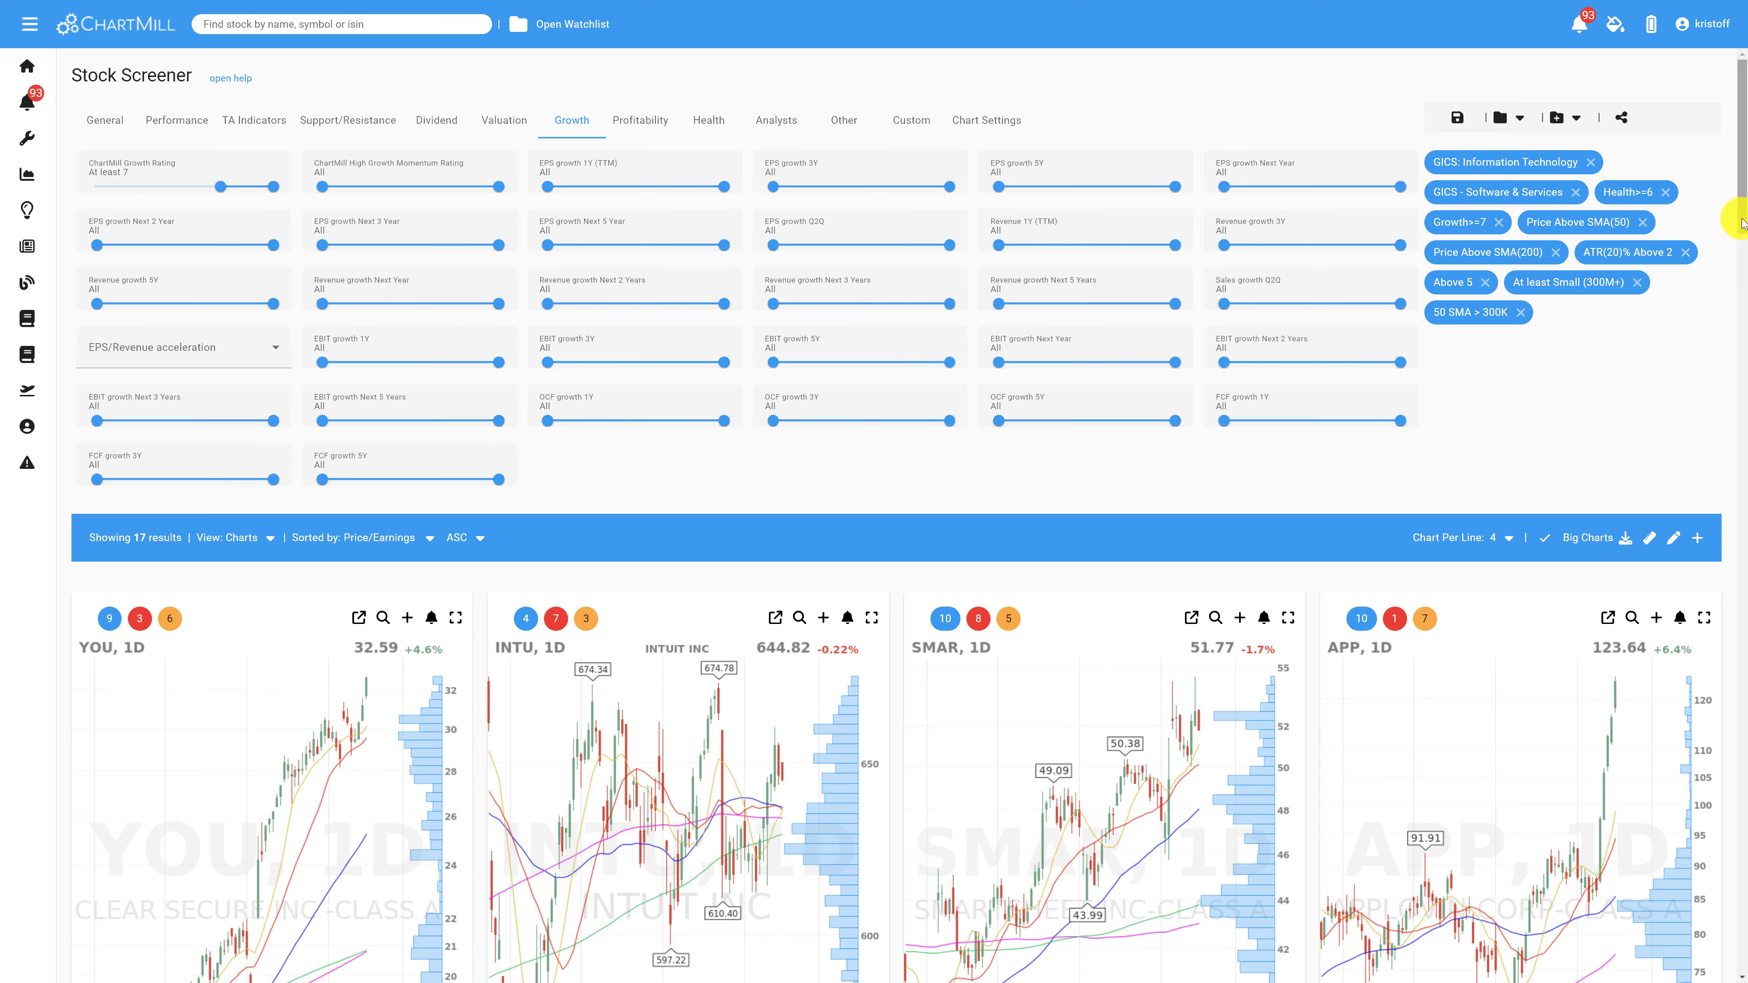
Step: Review the Health and Performance filter groups, and look through the result charts with their EPS and sales tables
{"action": "scroll", "coordinate": [1742, 223], "scroll_direction": "down", "scroll_amount": 1}
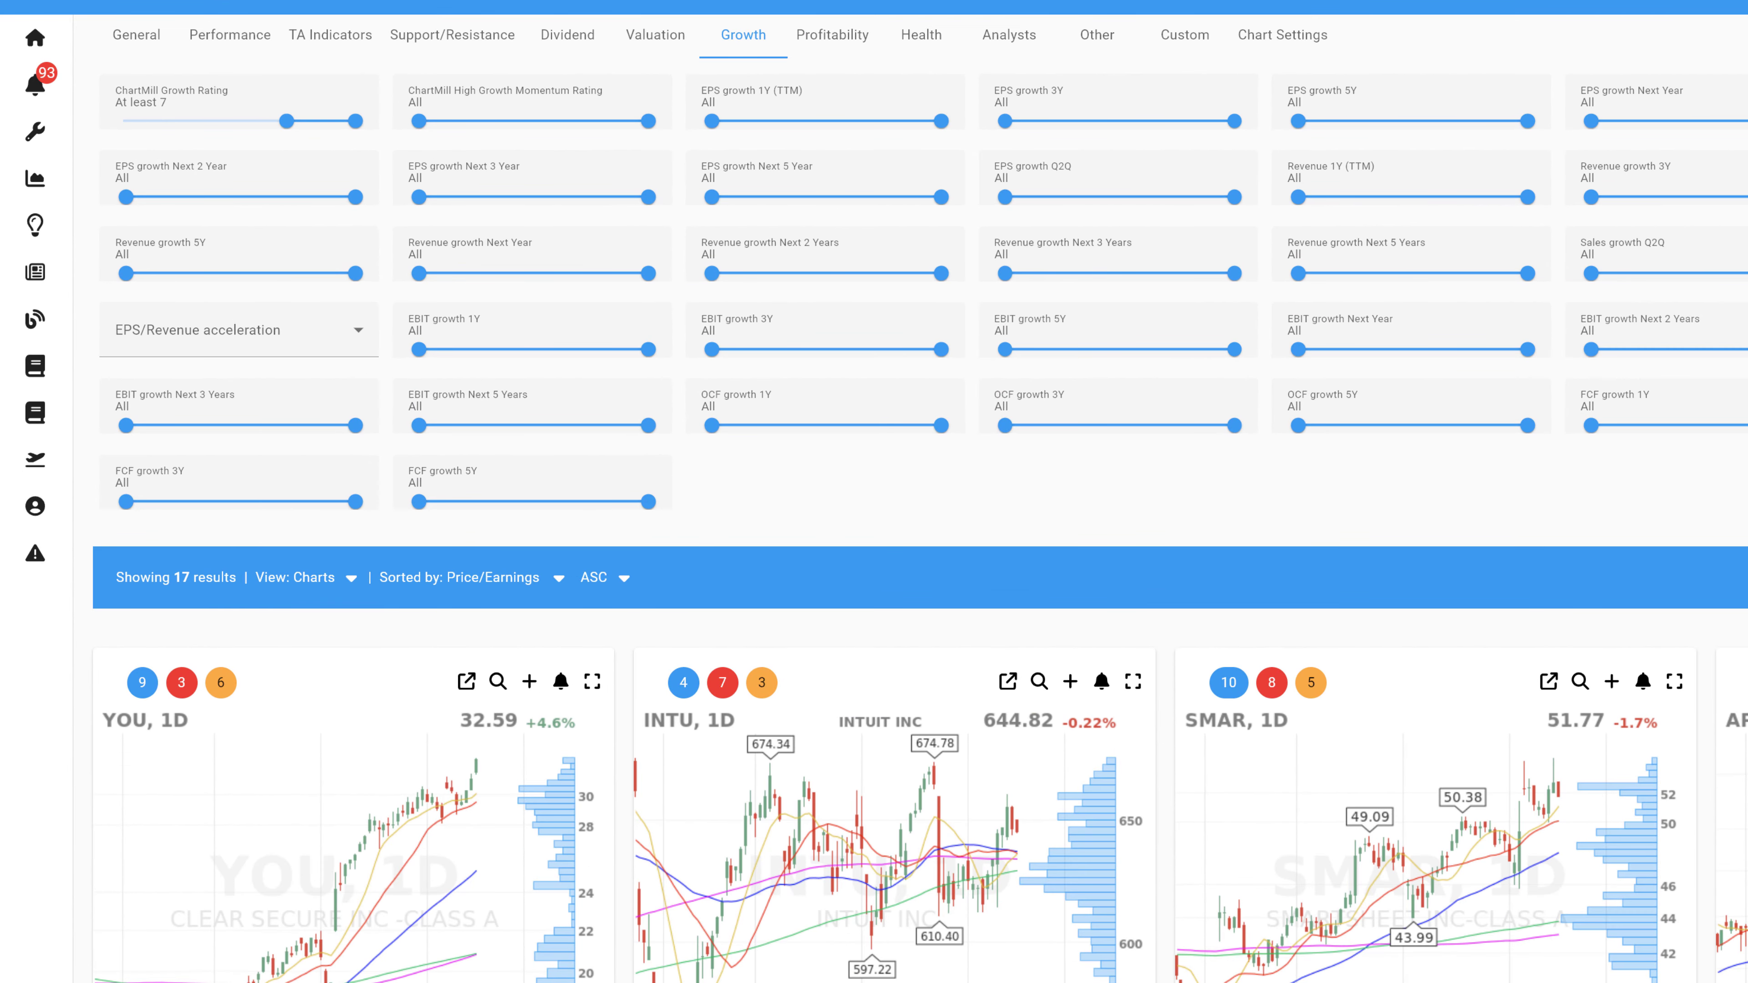
{"action": "scroll", "coordinate": [900, 152], "scroll_direction": "up", "scroll_amount": 1}
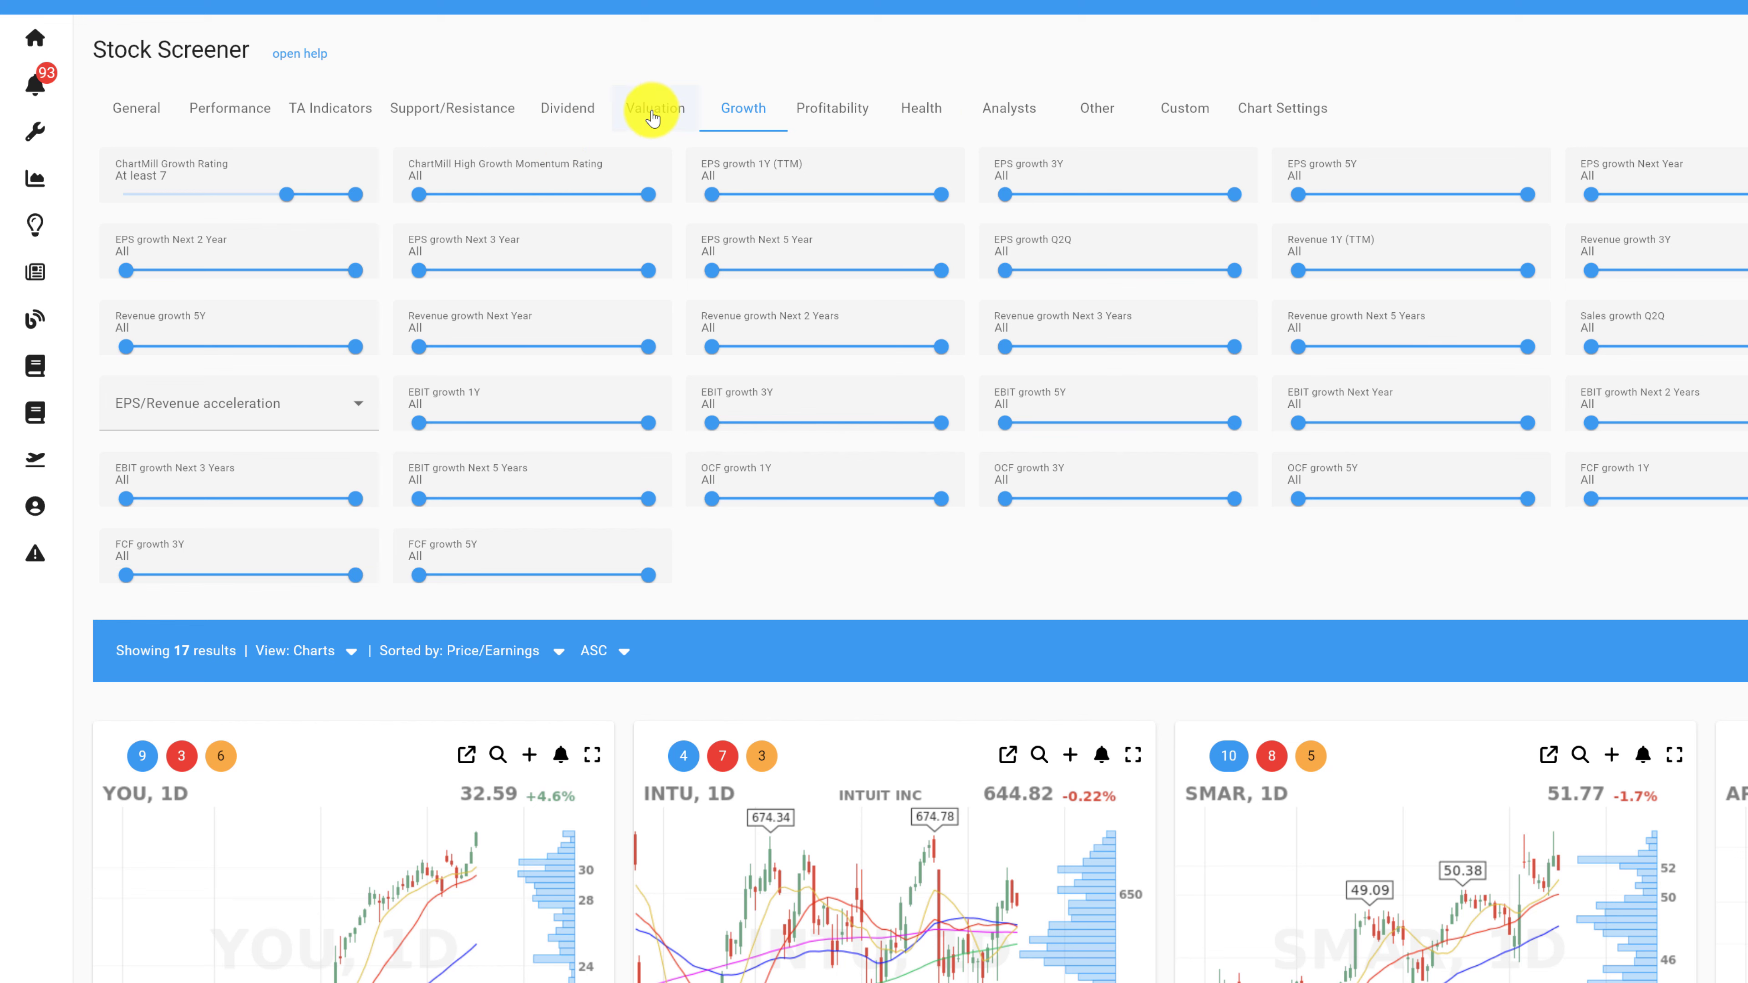
{"action": "left_click", "coordinate": [927, 121]}
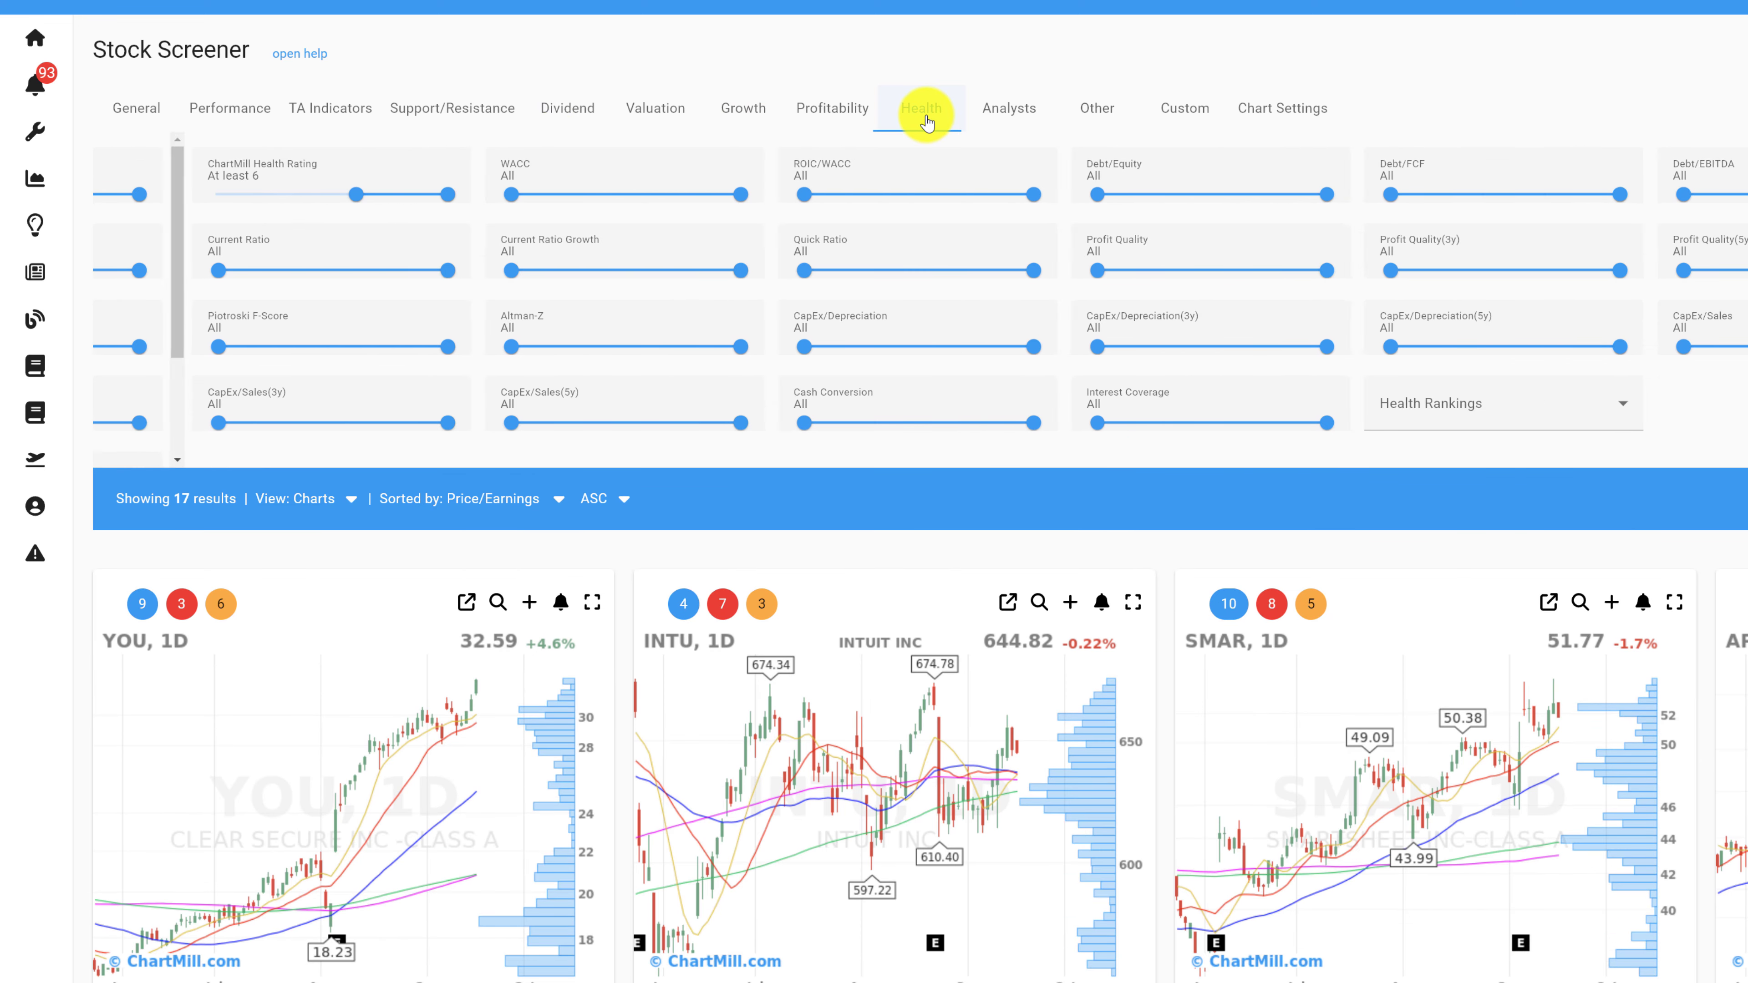
{"action": "left_click", "coordinate": [252, 119]}
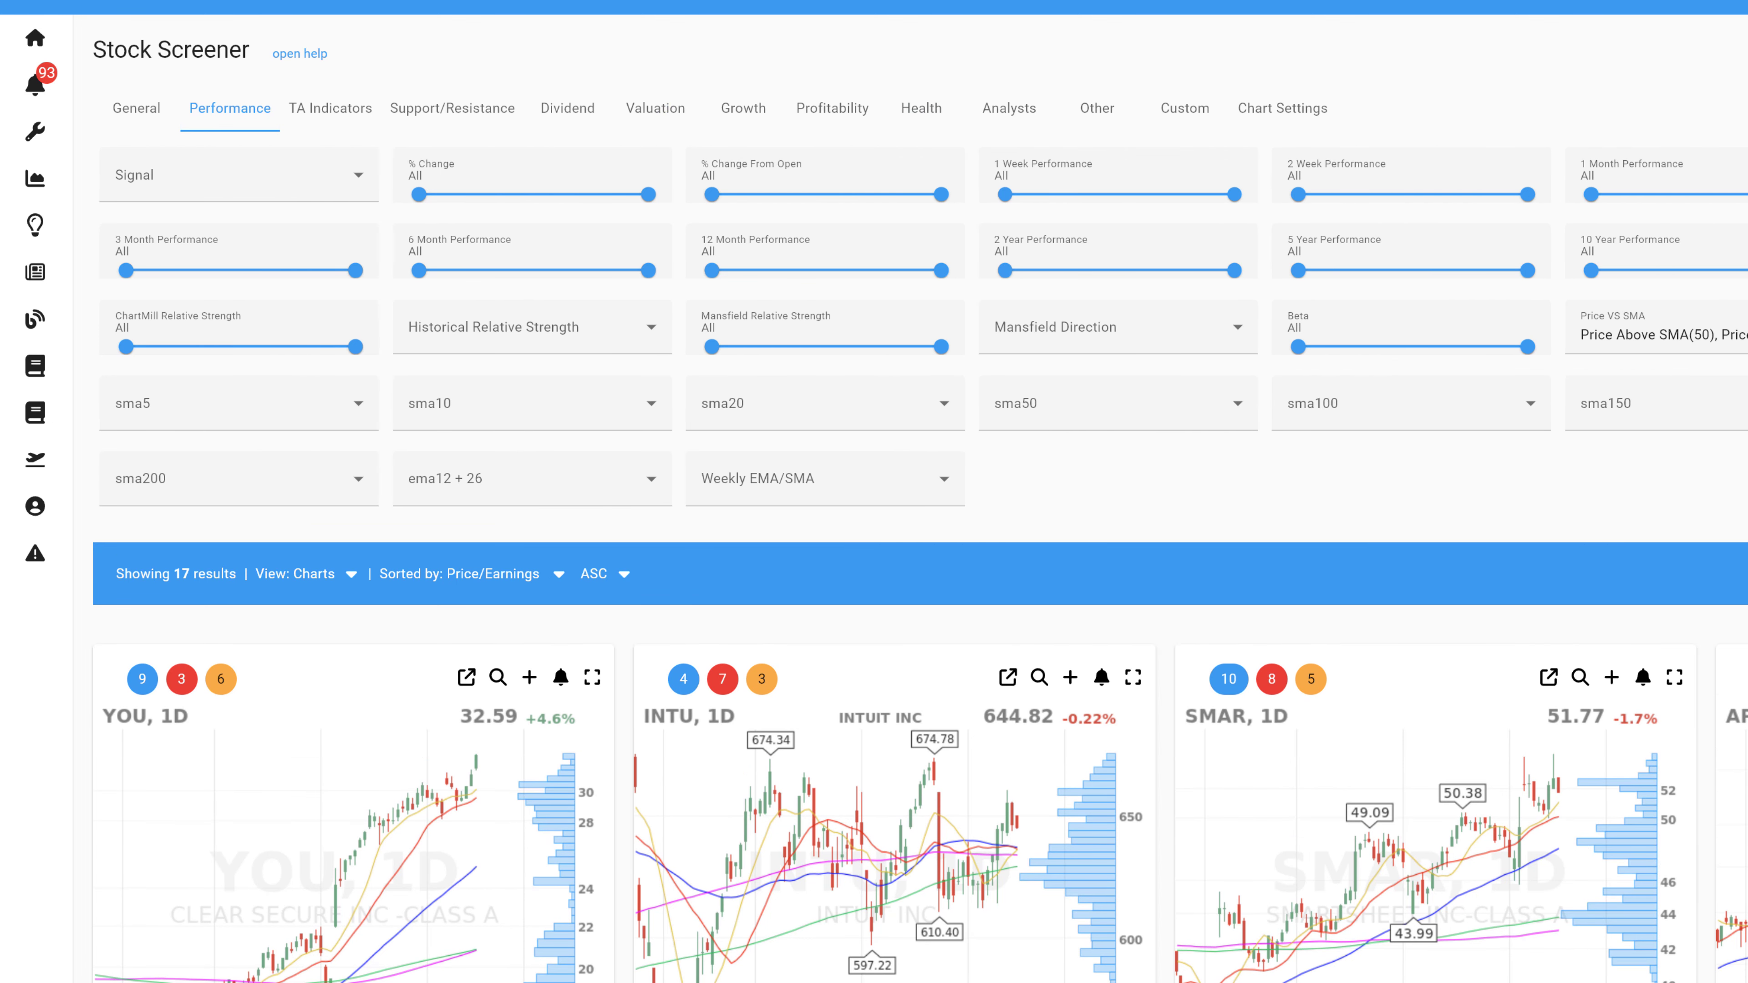
{"action": "scroll", "coordinate": [919, 509], "scroll_direction": "down", "scroll_amount": 7}
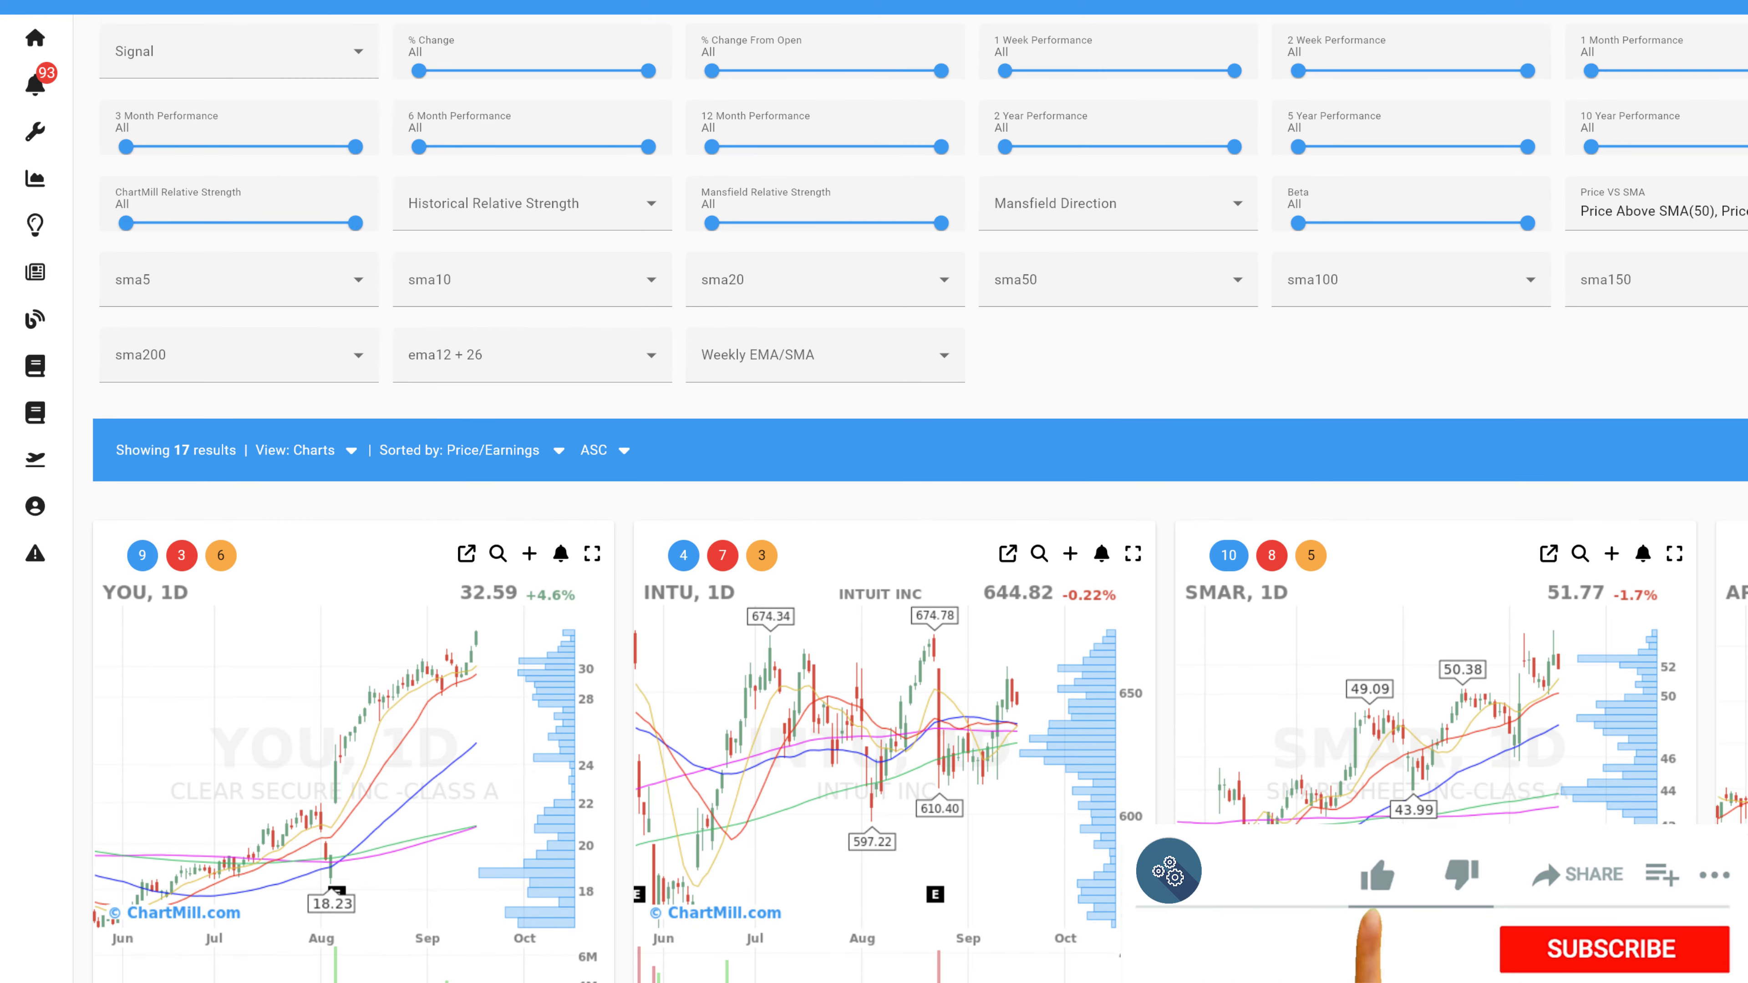
{"action": "scroll", "coordinate": [919, 510], "scroll_direction": "down", "scroll_amount": 12}
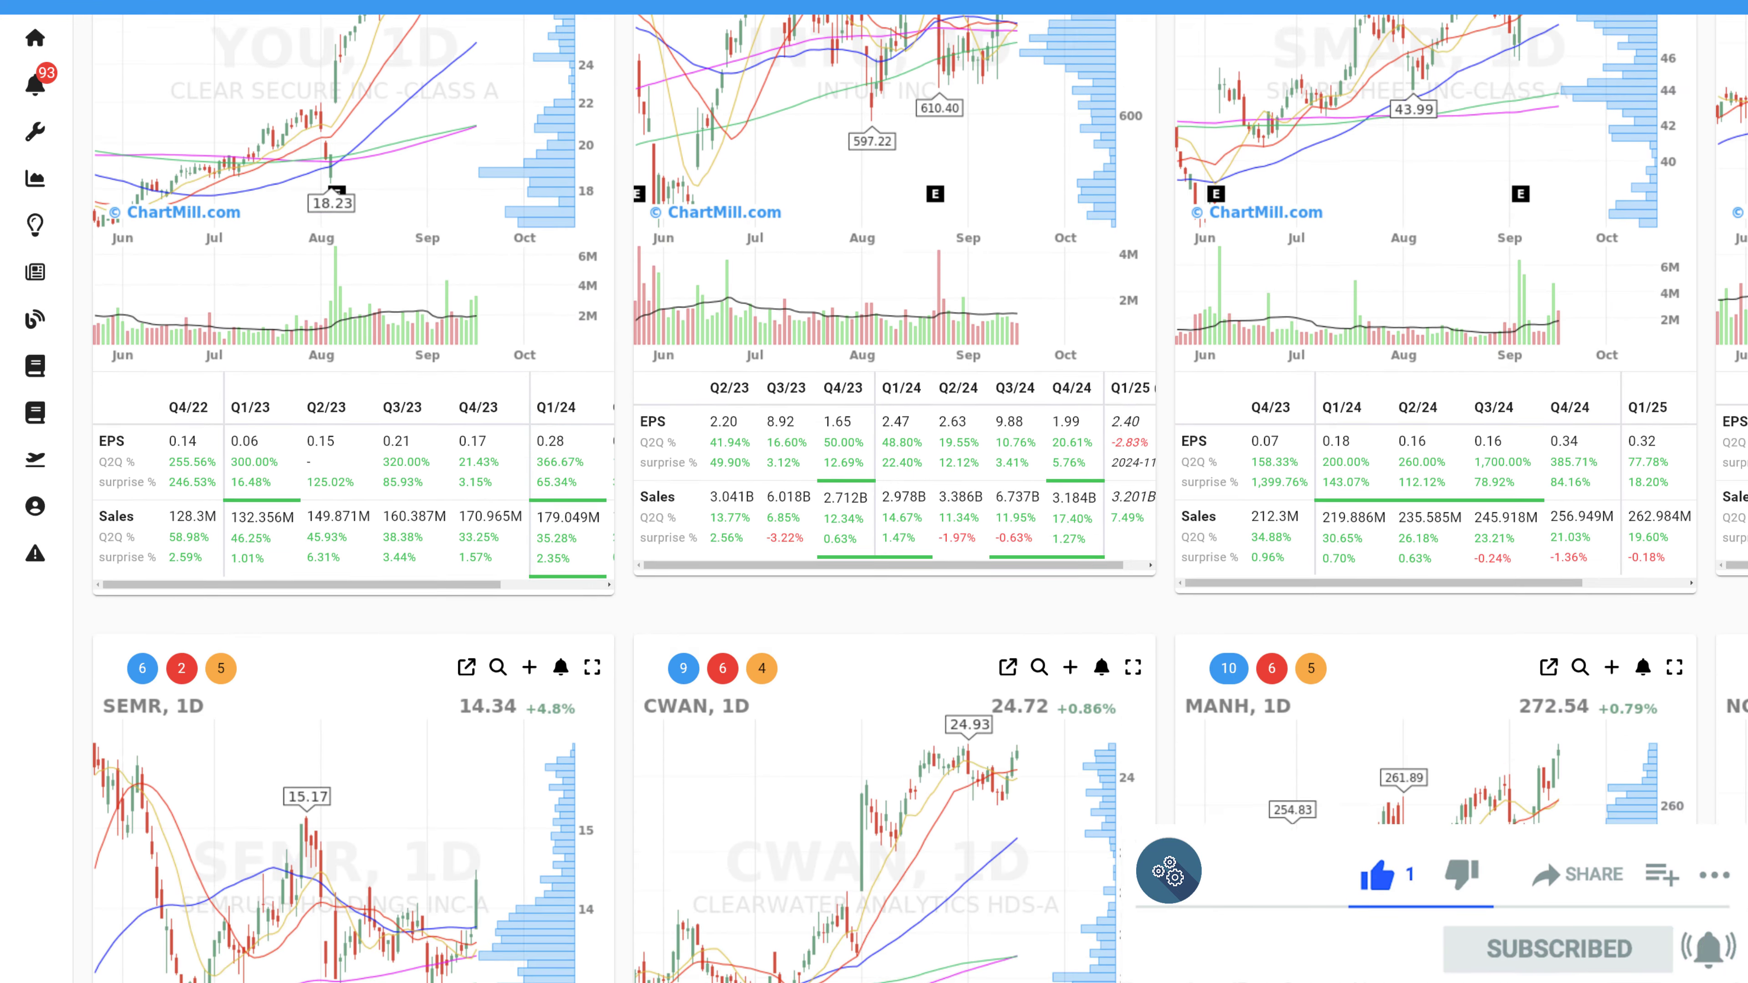